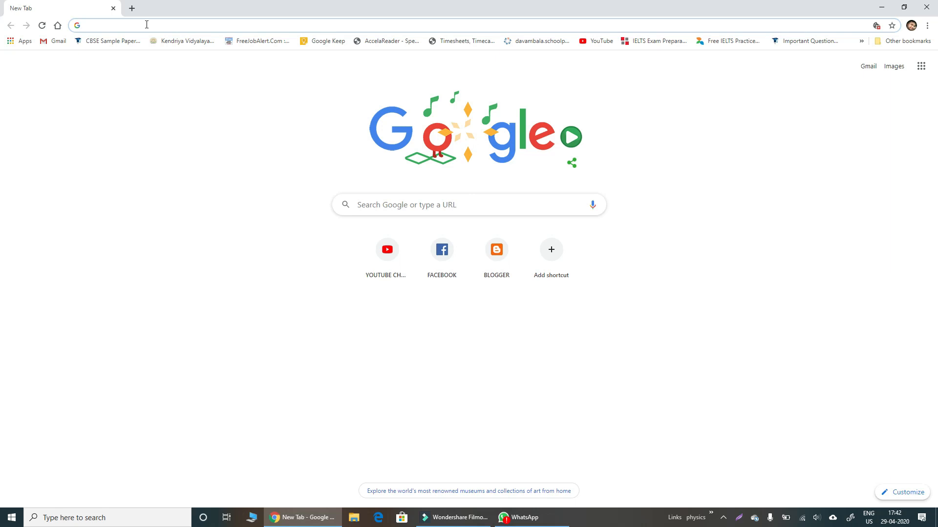
- Search the web for GOOGLE FORM, open Google Forms for personal use and create a blank form
{"action": "key", "text": "Down"}
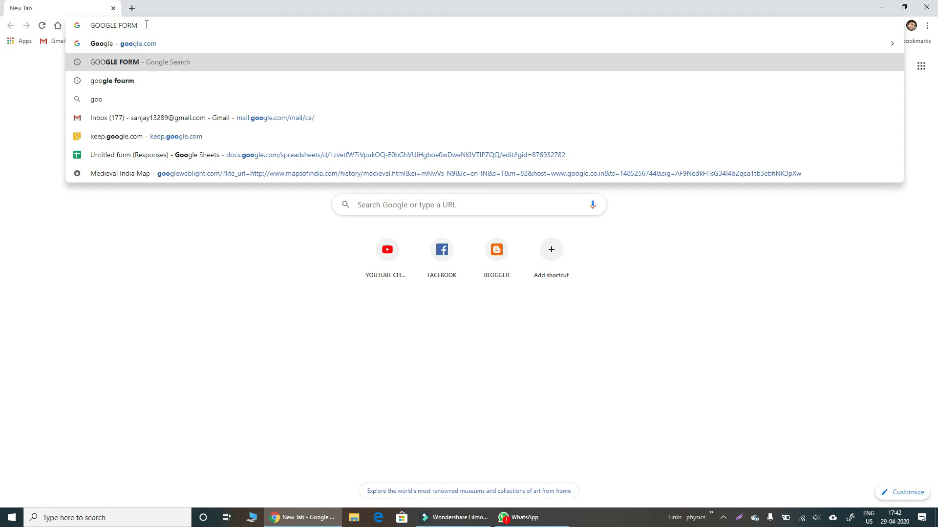
{"action": "key", "text": "Return"}
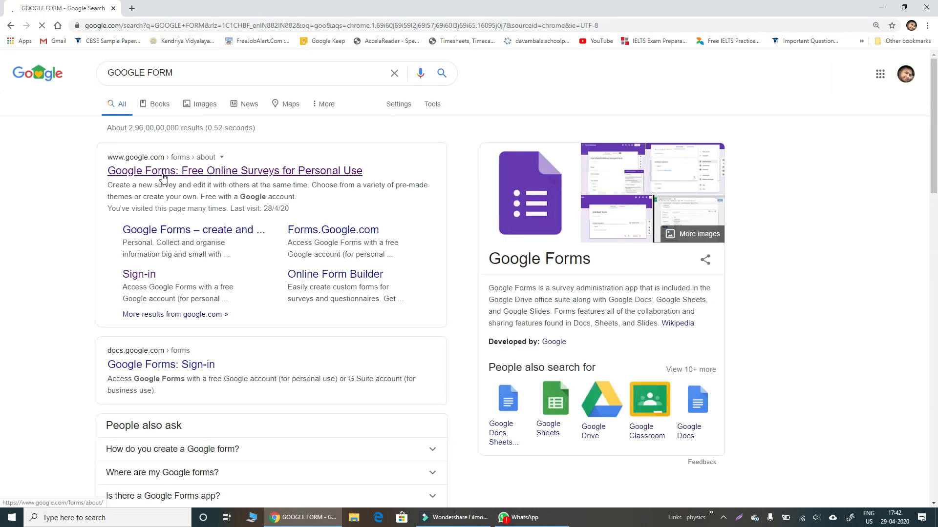
{"action": "left_click", "coordinate": [156, 173]}
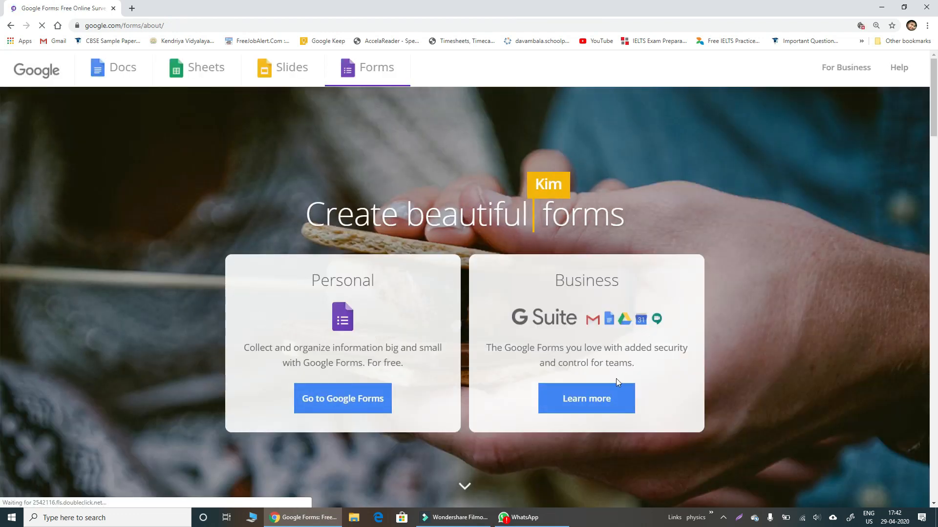
{"action": "left_click", "coordinate": [322, 401]}
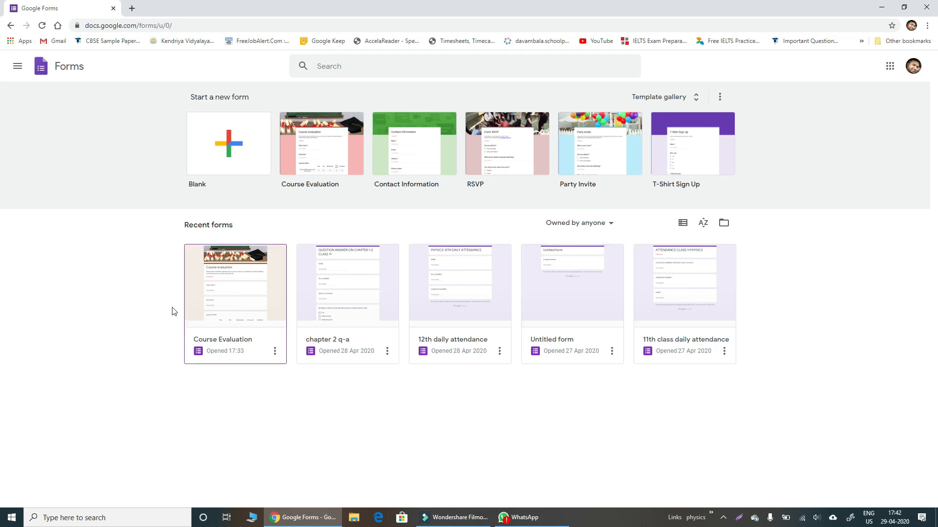
{"action": "left_click", "coordinate": [235, 153]}
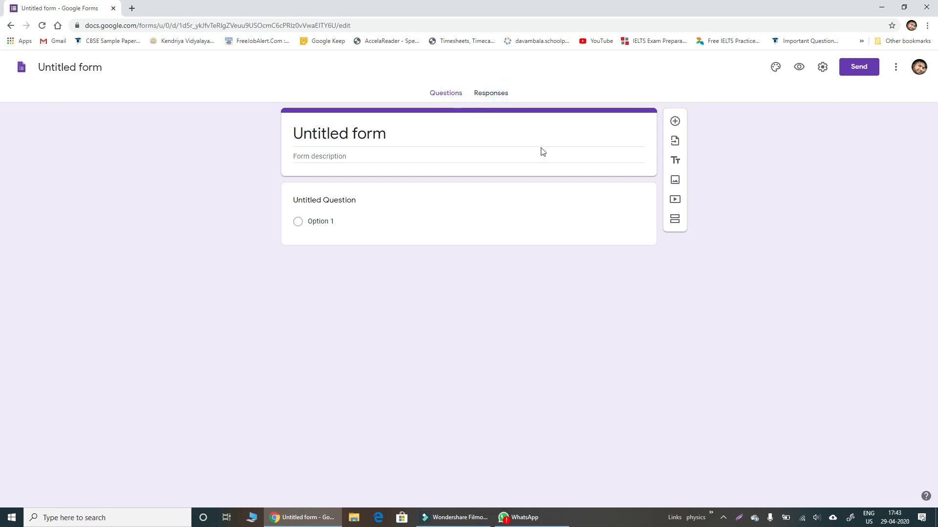
- Title the new form "daily attendance 12th physics"
{"action": "left_click", "coordinate": [386, 134]}
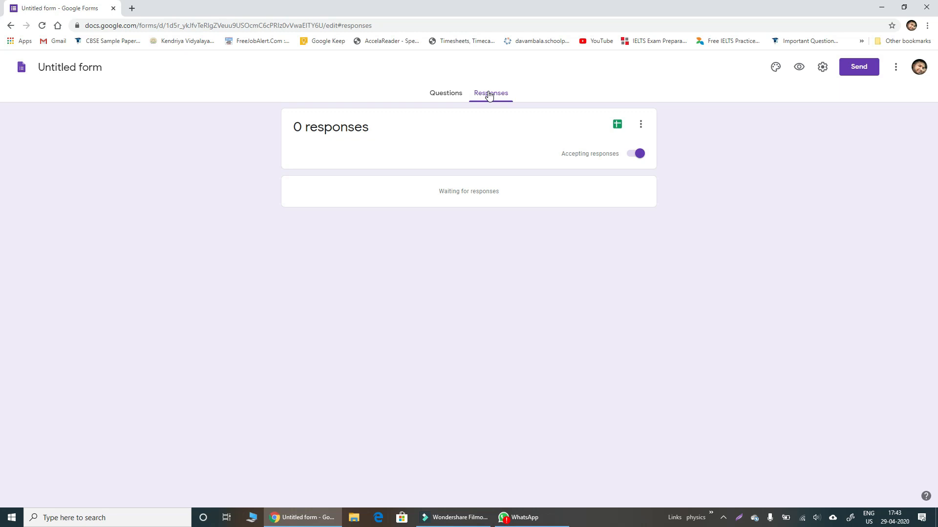
{"action": "left_click", "coordinate": [444, 96]}
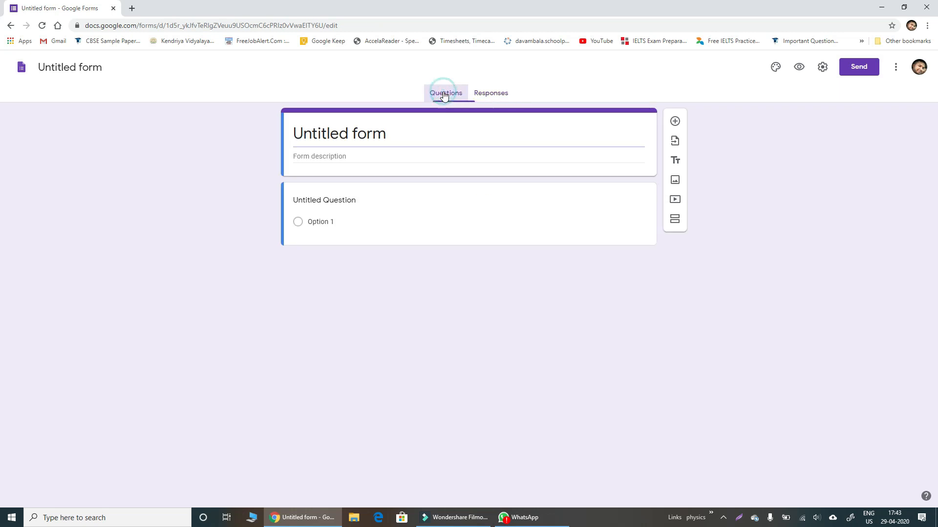
{"action": "left_click", "coordinate": [397, 134]}
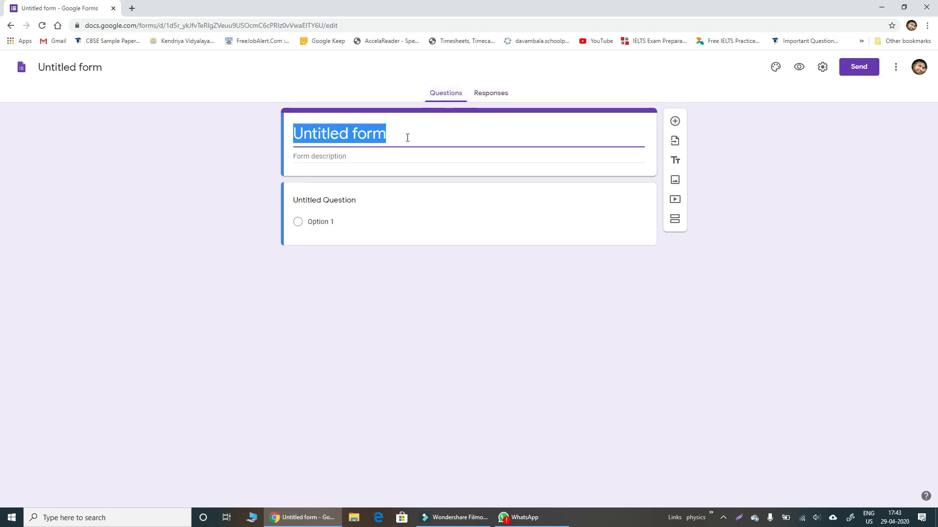
{"action": "type", "text": "a"}
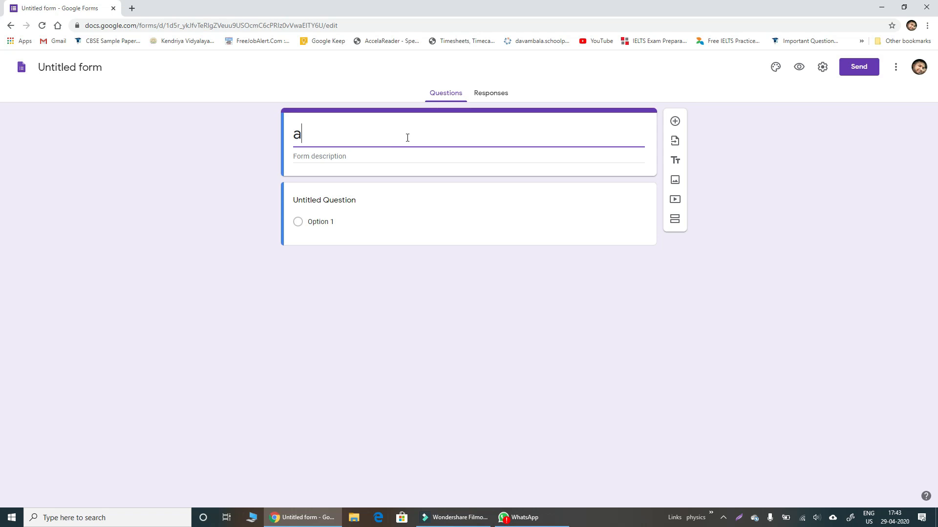
{"action": "type", "text": "ttendance"}
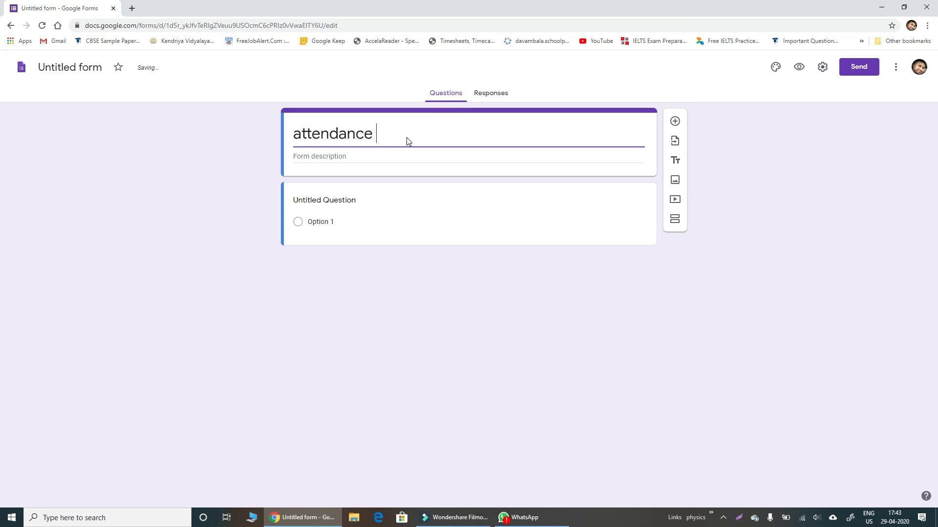
{"action": "type", "text": " 12th physics"}
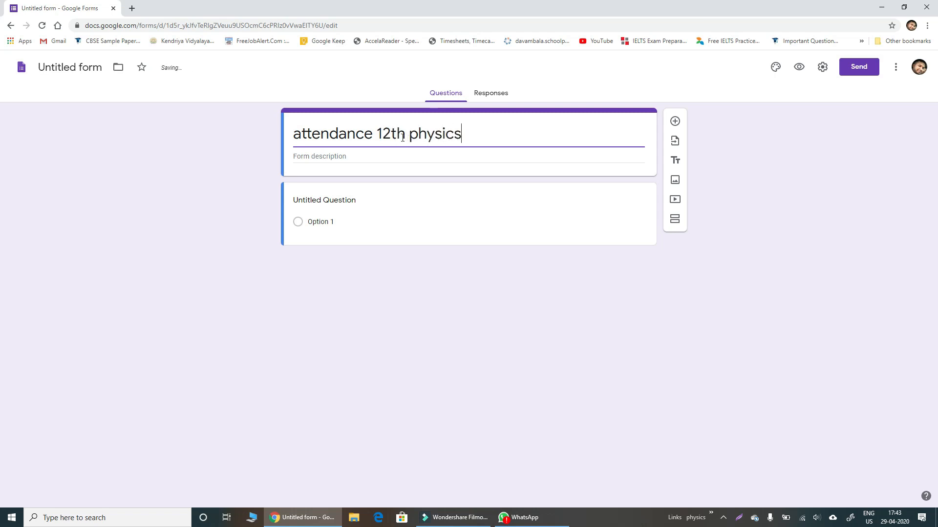
{"action": "left_click", "coordinate": [293, 133]}
{"action": "type", "text": "da"}
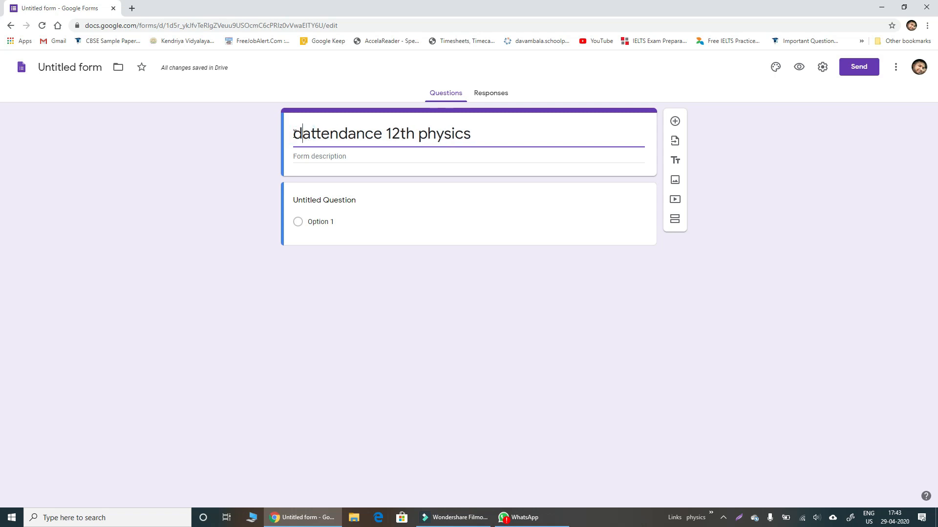
{"action": "type", "text": "ily"}
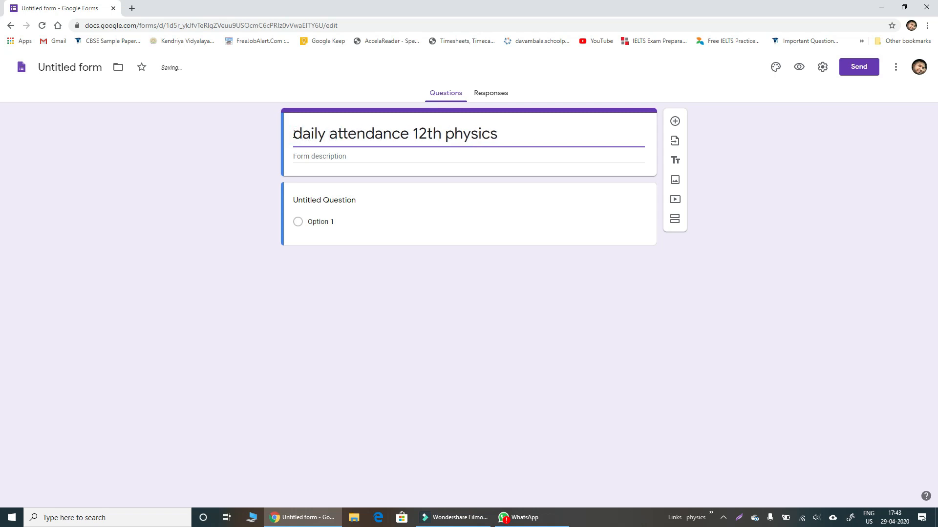
{"action": "left_click", "coordinate": [336, 157]}
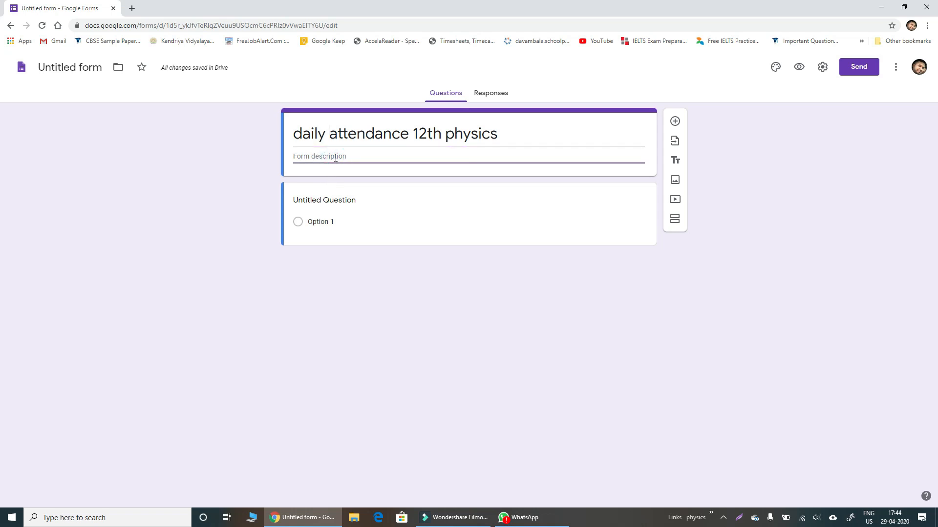
- Name the first question "CLASS ROLL NO.", set its type to Short answer and make it required
{"action": "left_click", "coordinate": [319, 211]}
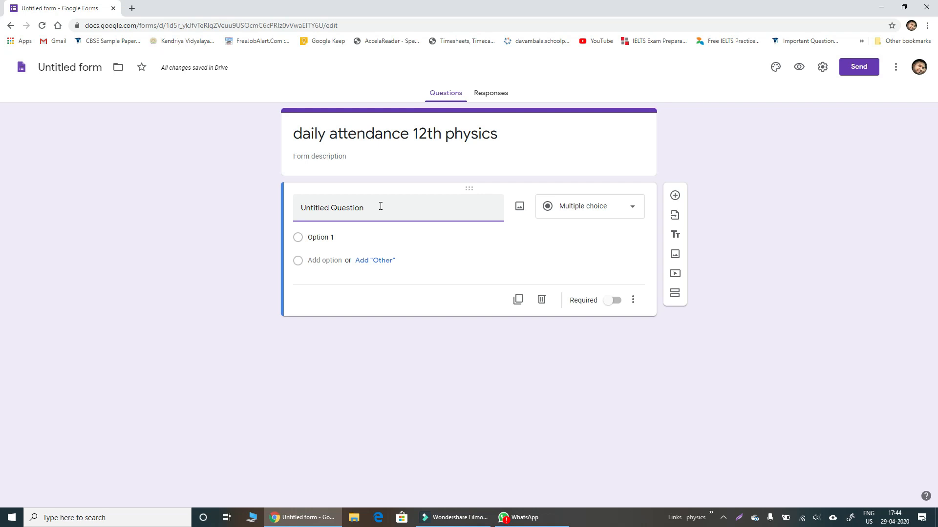
{"action": "type", "text": "class"}
{"action": "left_click_drag", "start_coordinate": [384, 209], "coordinate": [298, 210]}
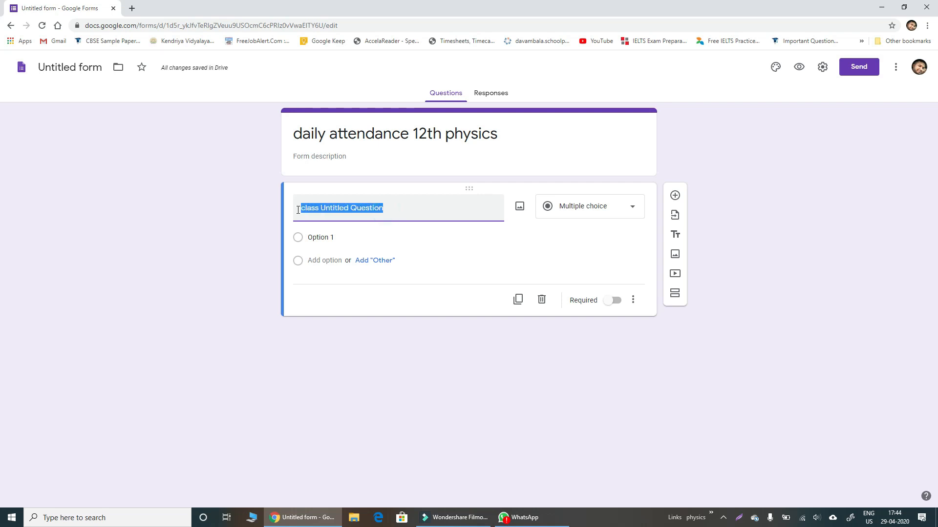
{"action": "type", "text": "CLASS ROLL NO."}
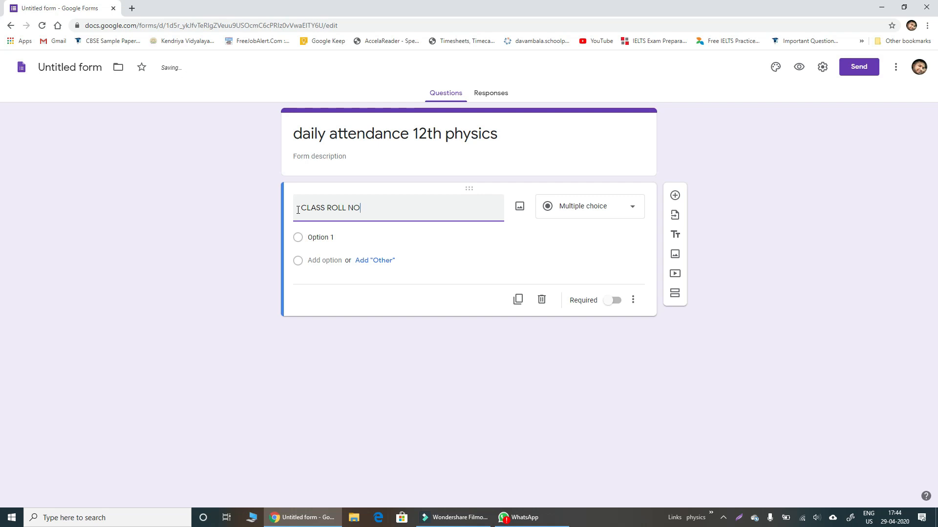
{"action": "left_click", "coordinate": [590, 211]}
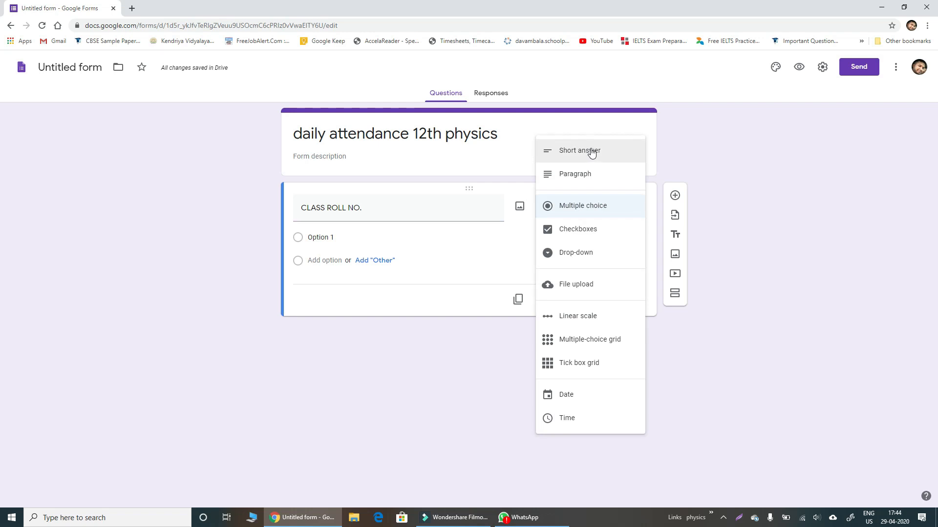
{"action": "left_click", "coordinate": [603, 159]}
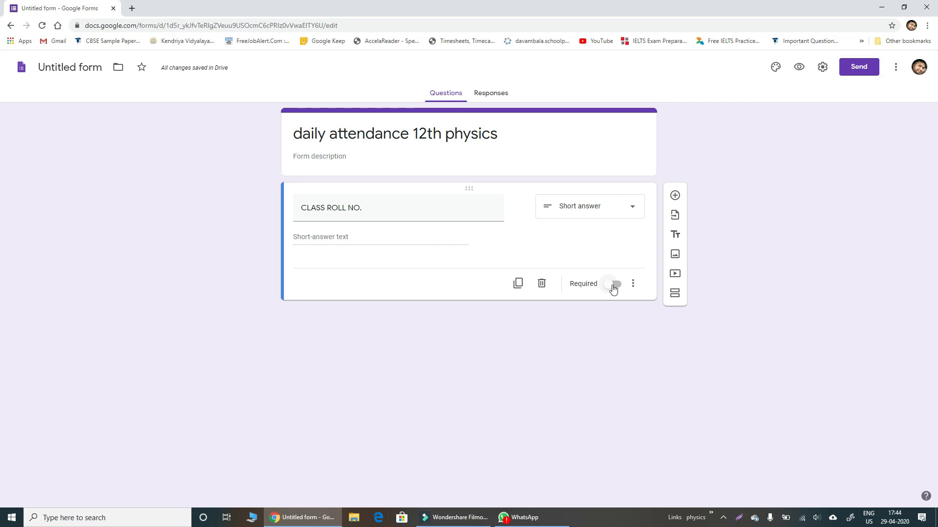
{"action": "left_click", "coordinate": [613, 289]}
- Add a second short-answer question named "ADMISSION NUMBER" and make it required
{"action": "left_click", "coordinate": [674, 195]}
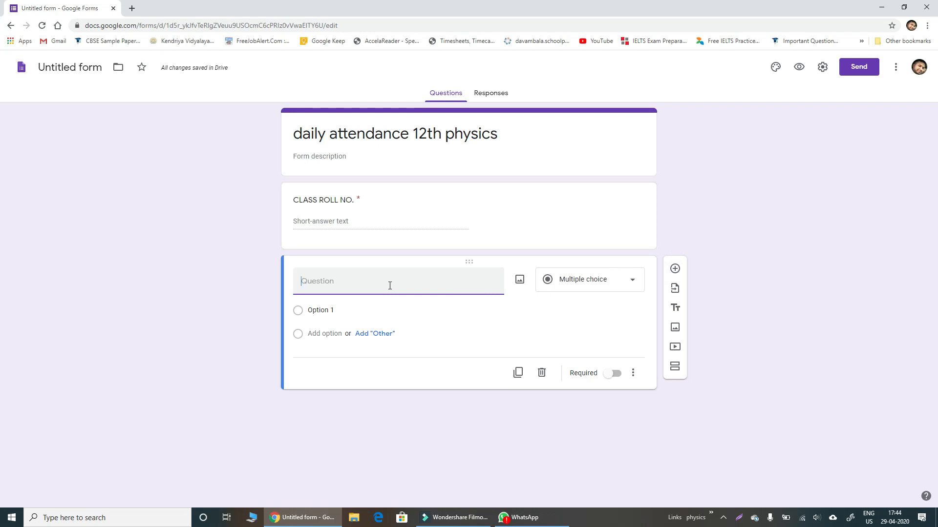
{"action": "type", "text": "ADMISSION NUMBER"}
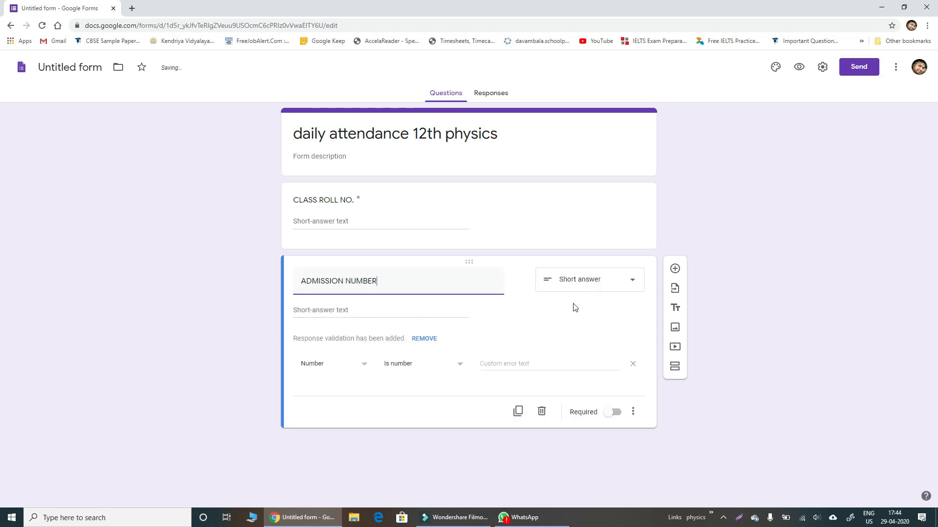
{"action": "left_click", "coordinate": [614, 412]}
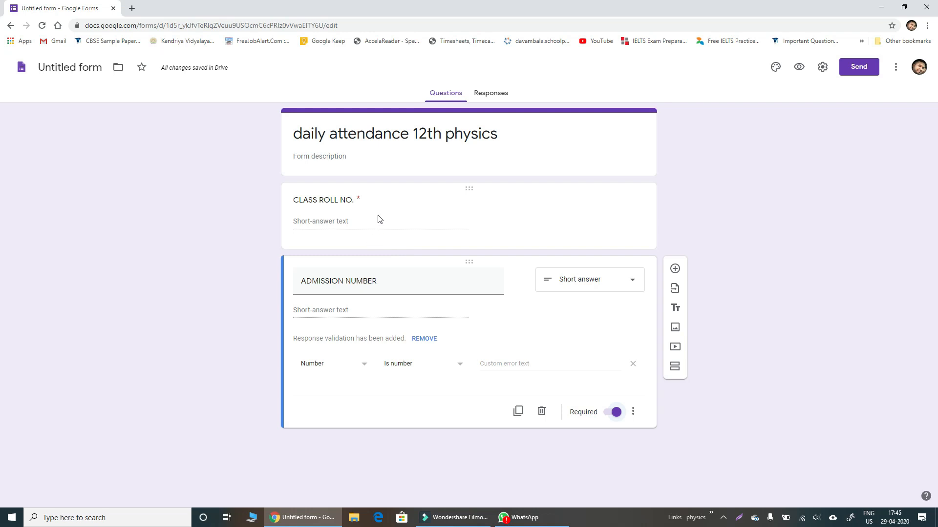
- Add a third short-answer question named "NAME" and make it required
{"action": "left_click", "coordinate": [680, 268]}
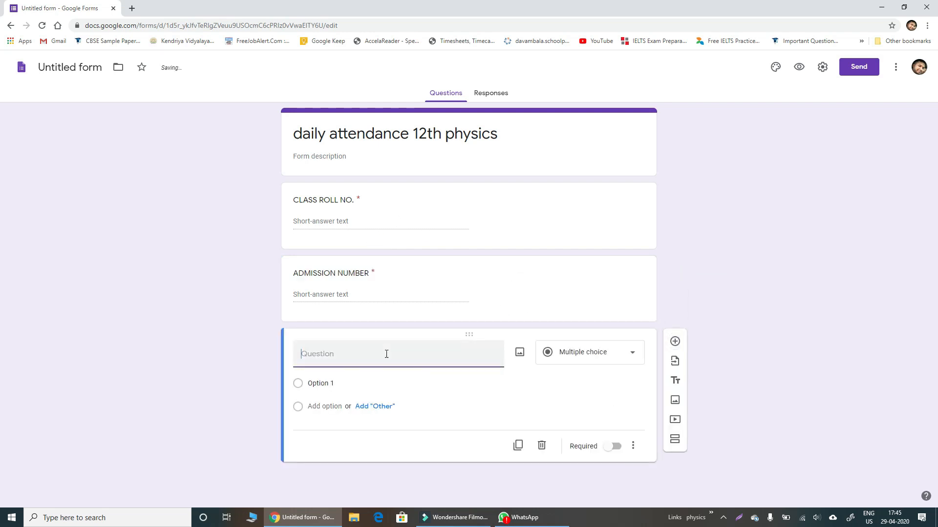
{"action": "type", "text": "NAME"}
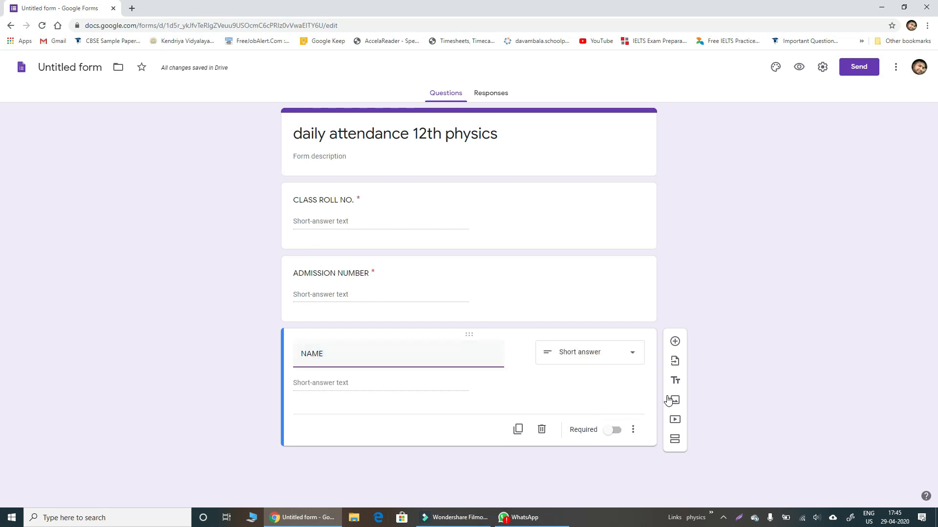
{"action": "left_click", "coordinate": [615, 430]}
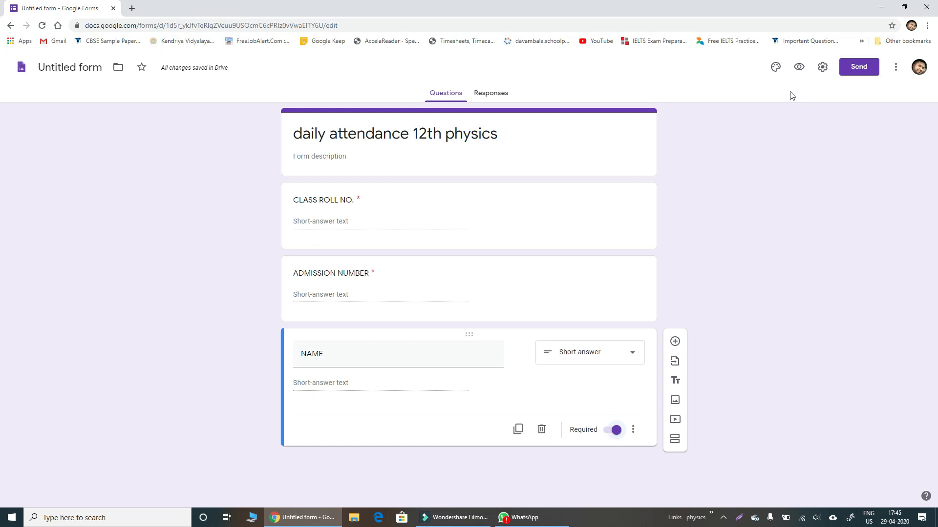
- Preview the form and submit a test response with class roll number 1, an admission number and the student's name
{"action": "left_click", "coordinate": [799, 68]}
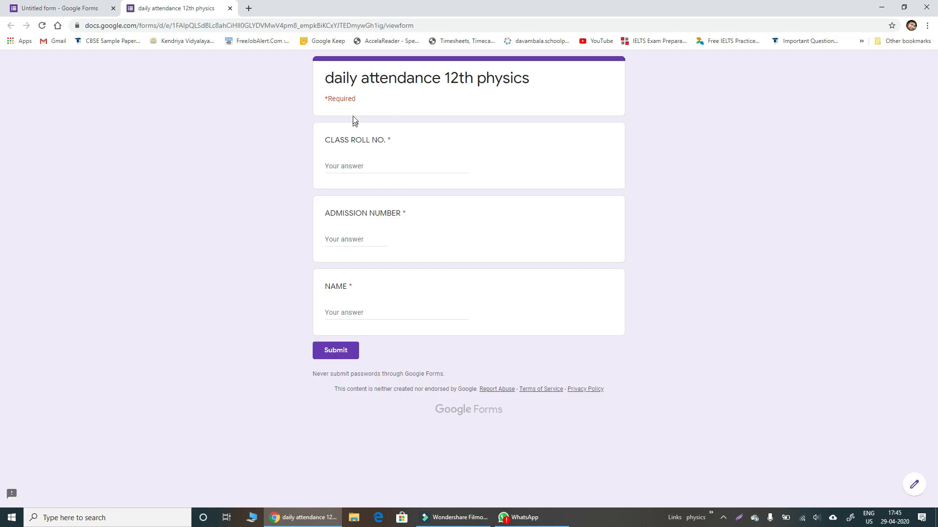
{"action": "left_click", "coordinate": [363, 168]}
{"action": "type", "text": "1"}
{"action": "left_click", "coordinate": [363, 240]}
{"action": "type", "text": "1234"}
{"action": "left_click", "coordinate": [362, 312]}
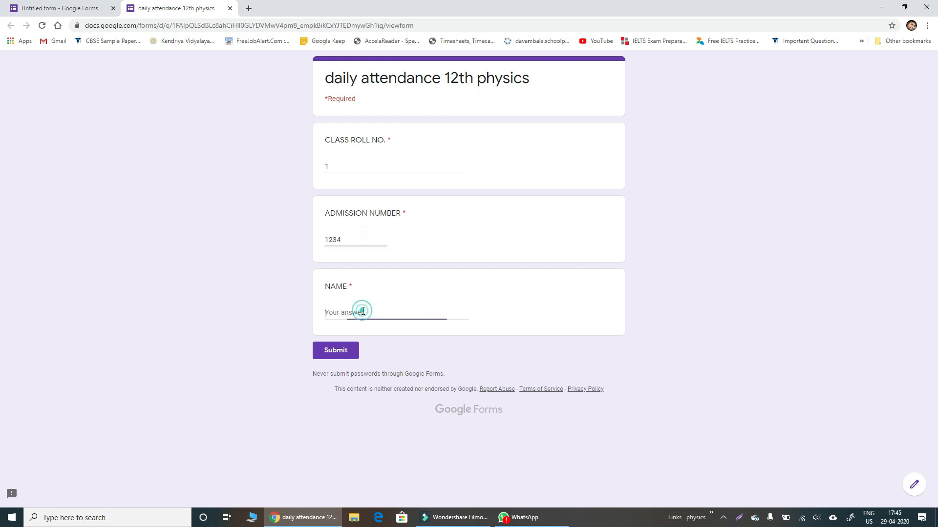
{"action": "type", "text": "SANJAY"}
{"action": "left_click", "coordinate": [342, 351]}
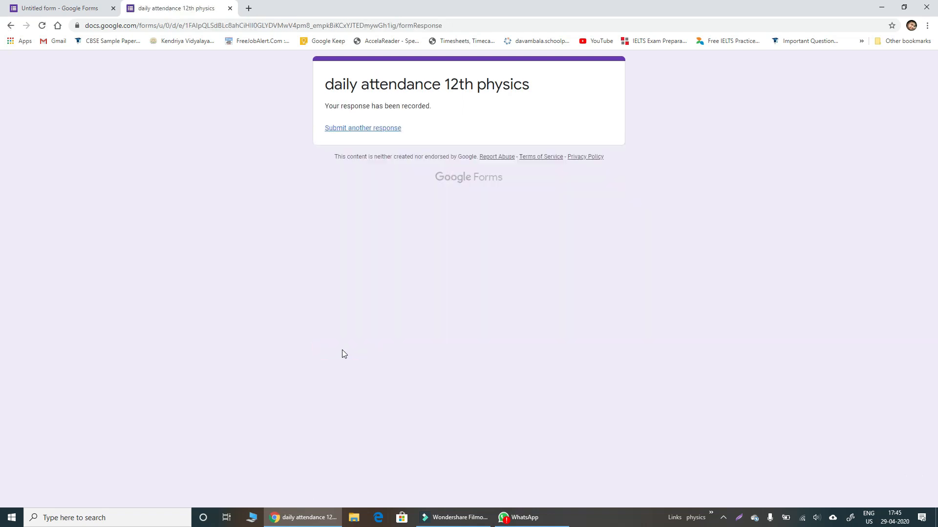
- Submit another test response with class roll number 2, a different admission number and a placeholder name
{"action": "left_click", "coordinate": [378, 131]}
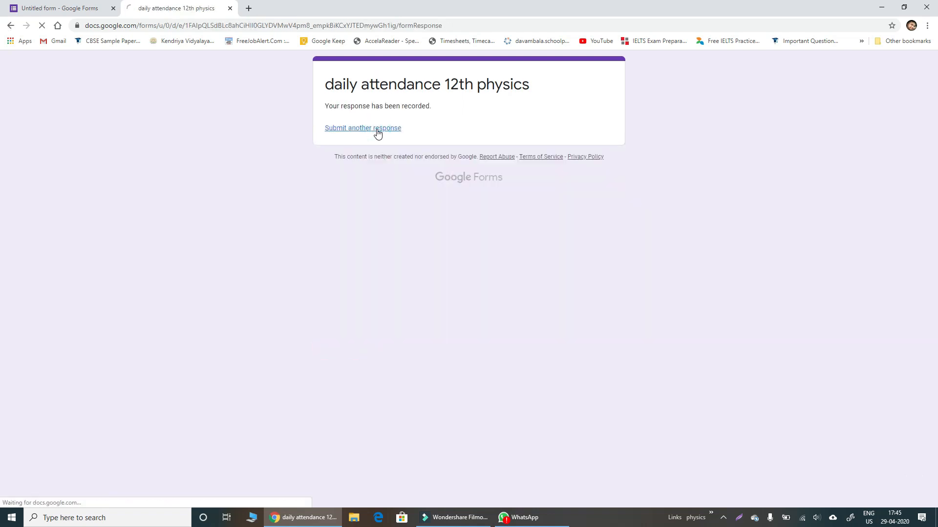
{"action": "left_click", "coordinate": [378, 167]}
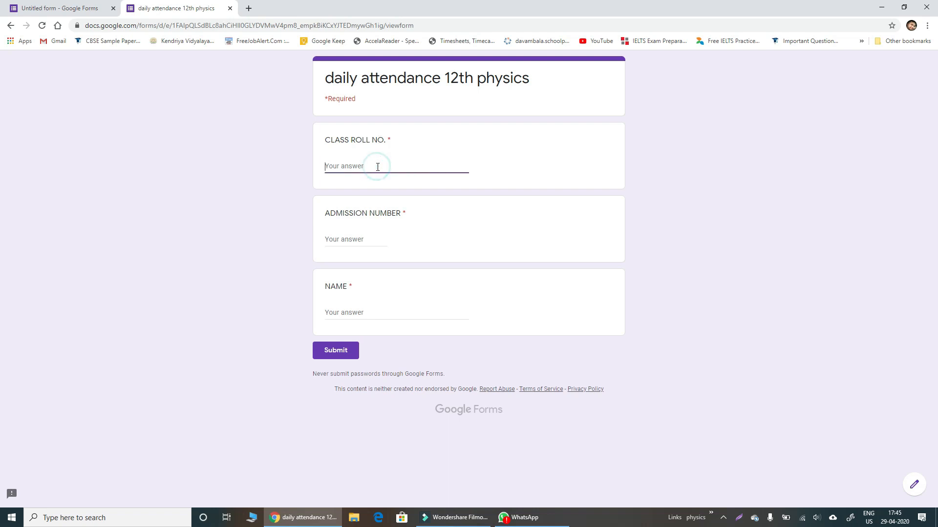
{"action": "type", "text": "2"}
{"action": "left_click", "coordinate": [367, 238]}
{"action": "type", "text": "2"}
{"action": "left_click", "coordinate": [354, 312]}
{"action": "type", "text": "ASD"}
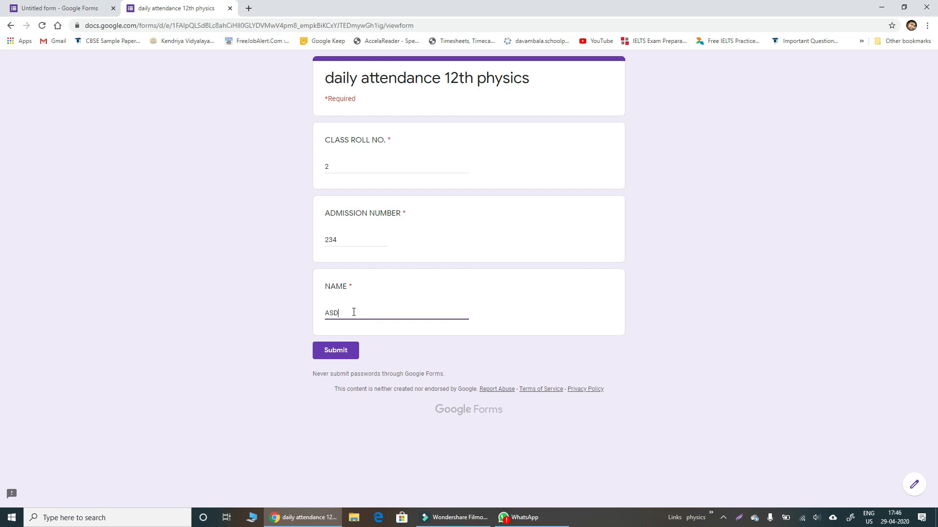
{"action": "left_click", "coordinate": [335, 351]}
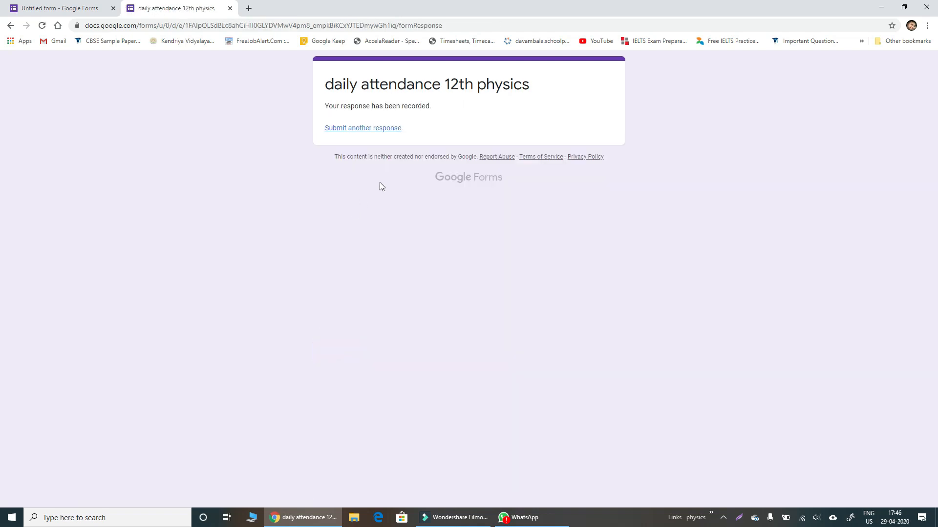
- Return to the form editor and review the summary of submitted responses for all three questions
{"action": "left_click", "coordinate": [49, 8]}
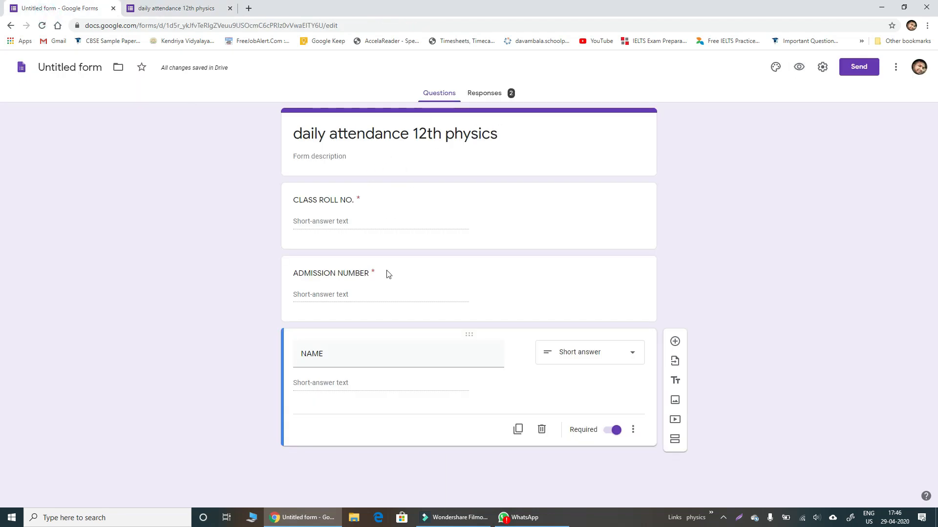
{"action": "left_click", "coordinate": [498, 95]}
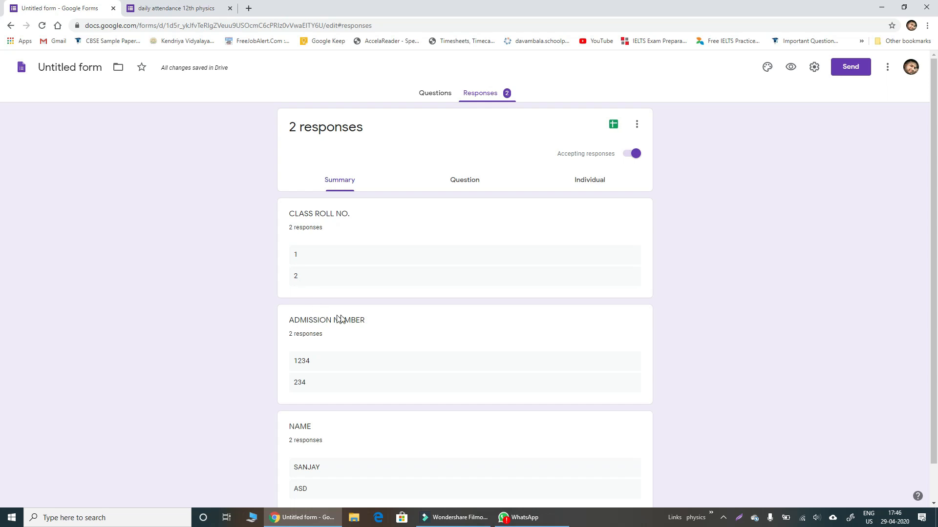
{"action": "scroll", "coordinate": [340, 320], "scroll_direction": "down", "scroll_amount": 1}
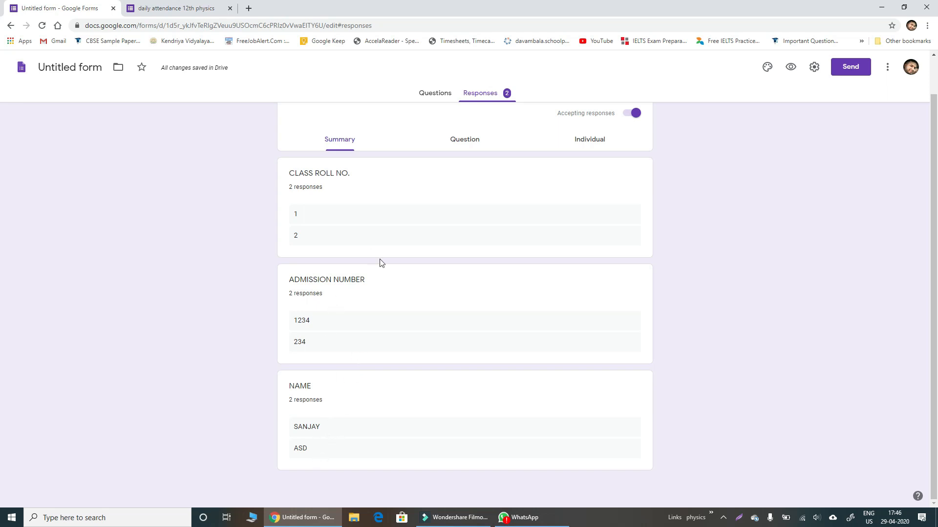
- Create a new spreadsheet named "ATTENDANCE 12" as the destination for the form's responses
{"action": "scroll", "coordinate": [419, 322], "scroll_direction": "up", "scroll_amount": 1}
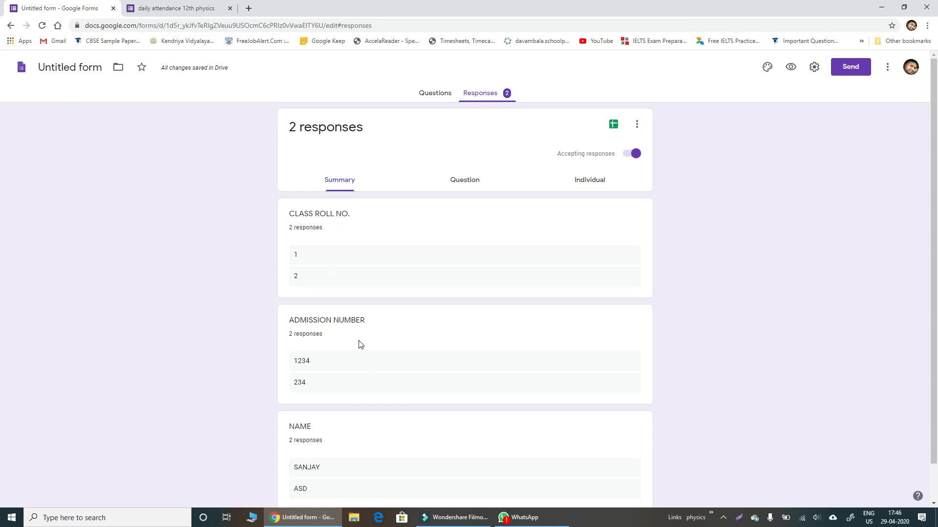
{"action": "scroll", "coordinate": [359, 337], "scroll_direction": "down", "scroll_amount": 1}
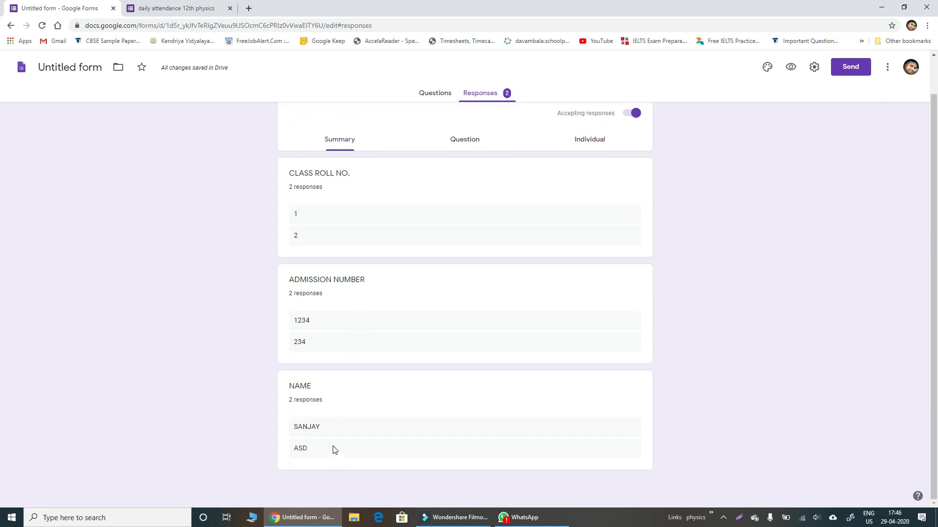
{"action": "scroll", "coordinate": [382, 358], "scroll_direction": "up", "scroll_amount": 1}
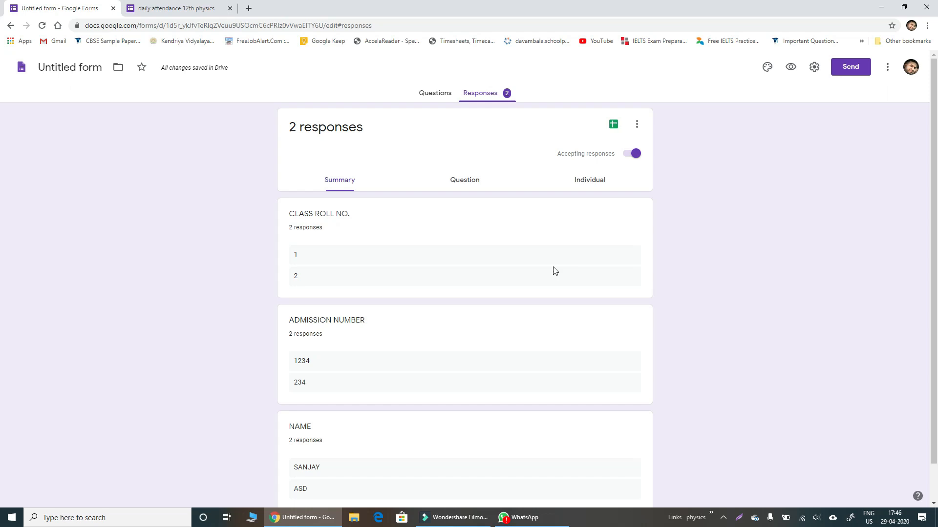
{"action": "scroll", "coordinate": [533, 271], "scroll_direction": "down", "scroll_amount": 1}
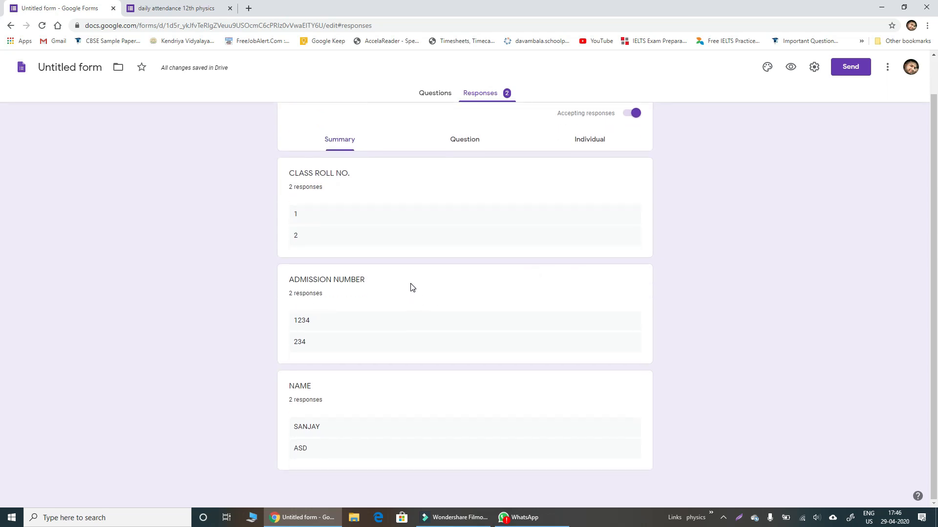
{"action": "scroll", "coordinate": [412, 288], "scroll_direction": "up", "scroll_amount": 1}
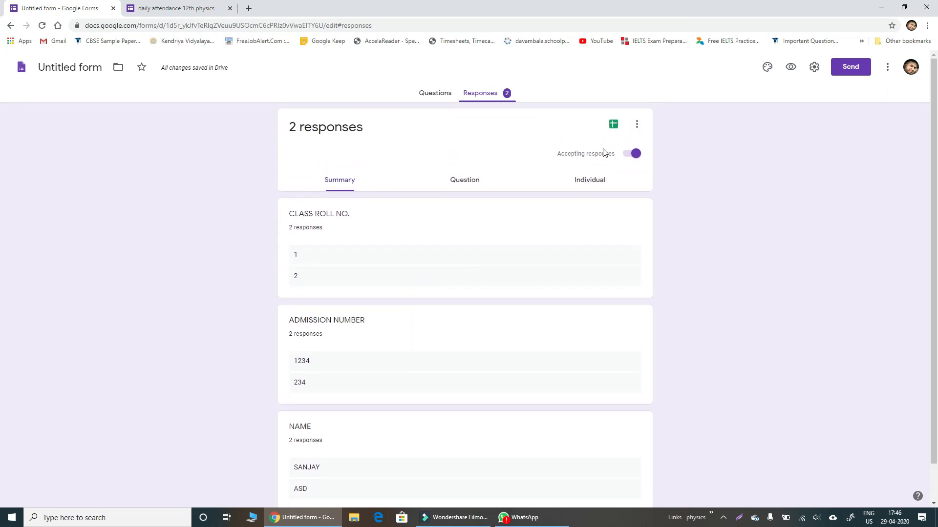
{"action": "left_click", "coordinate": [617, 125]}
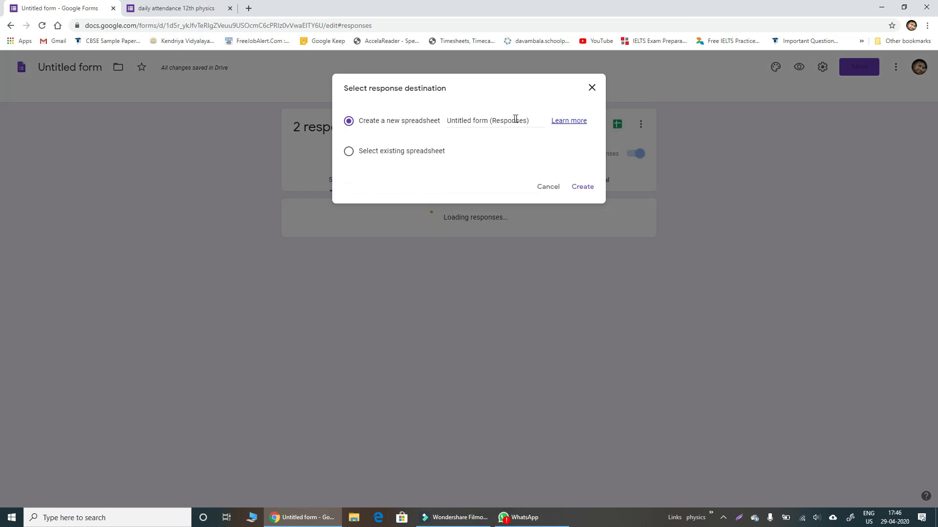
{"action": "left_click_drag", "start_coordinate": [530, 118], "coordinate": [450, 119]}
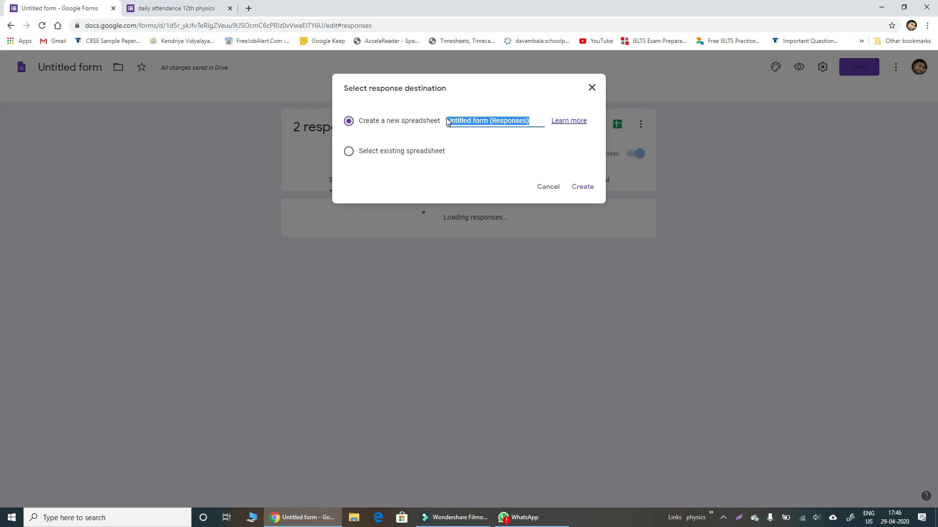
{"action": "key", "text": "BackSpace"}
{"action": "type", "text": "ATTENDANCE 12"}
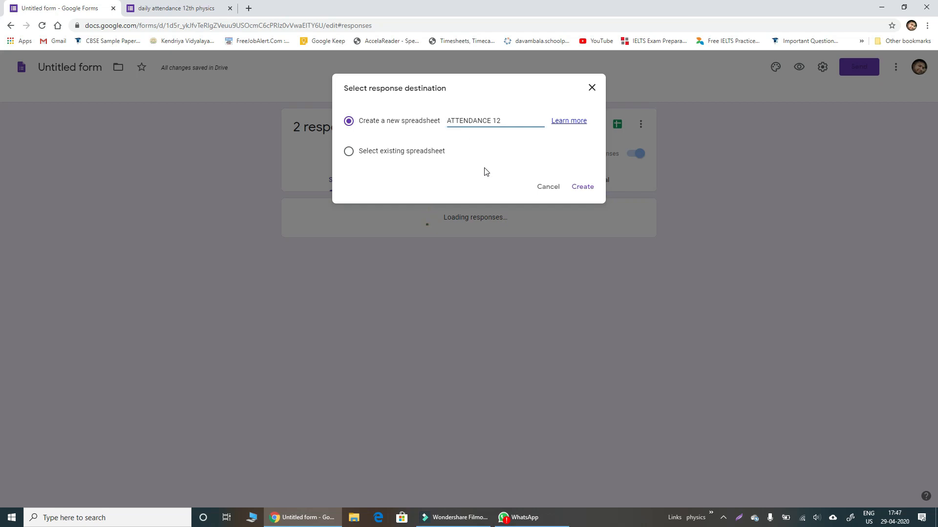
{"action": "left_click", "coordinate": [582, 187]}
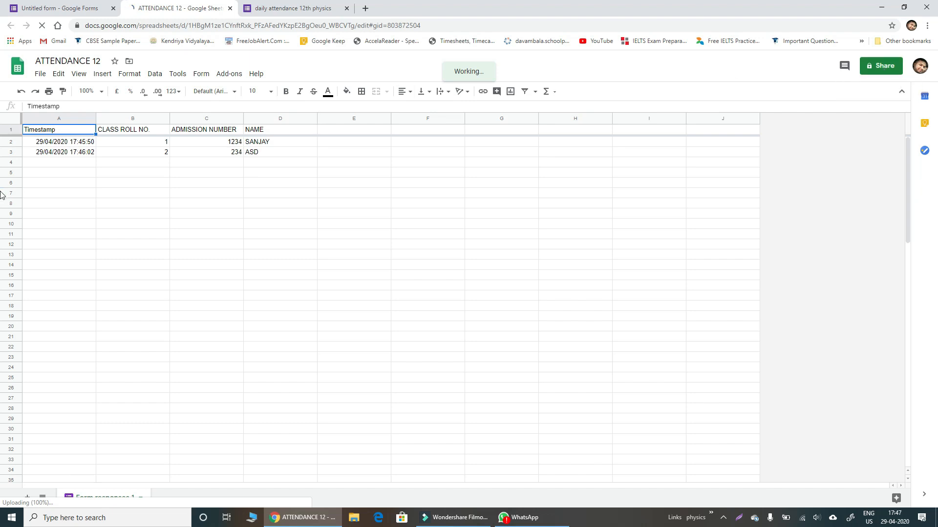
- Examine the response rows in the new spreadsheet and close both the submission confirmation page and the spreadsheet
{"action": "left_click", "coordinate": [43, 164]}
{"action": "left_click", "coordinate": [42, 170]}
{"action": "left_click", "coordinate": [43, 180]}
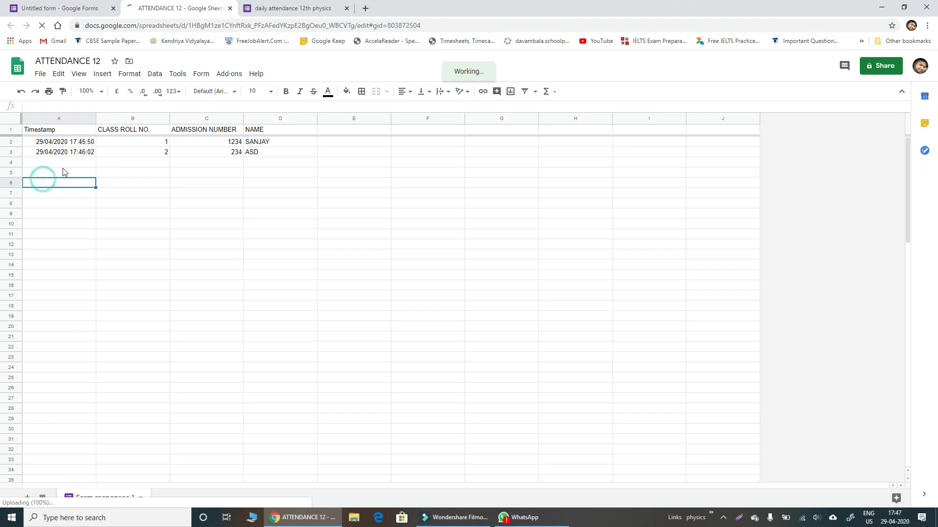
{"action": "left_click", "coordinate": [147, 181]}
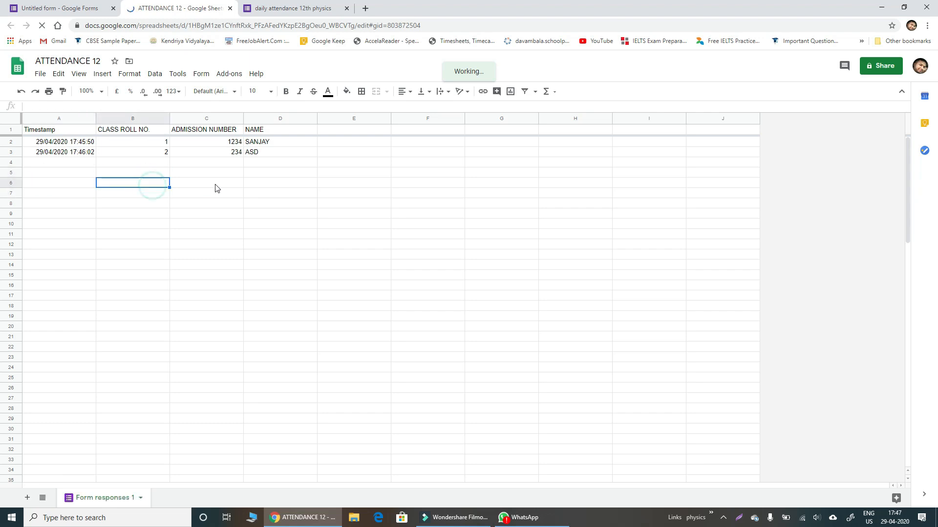
{"action": "left_click", "coordinate": [291, 11]}
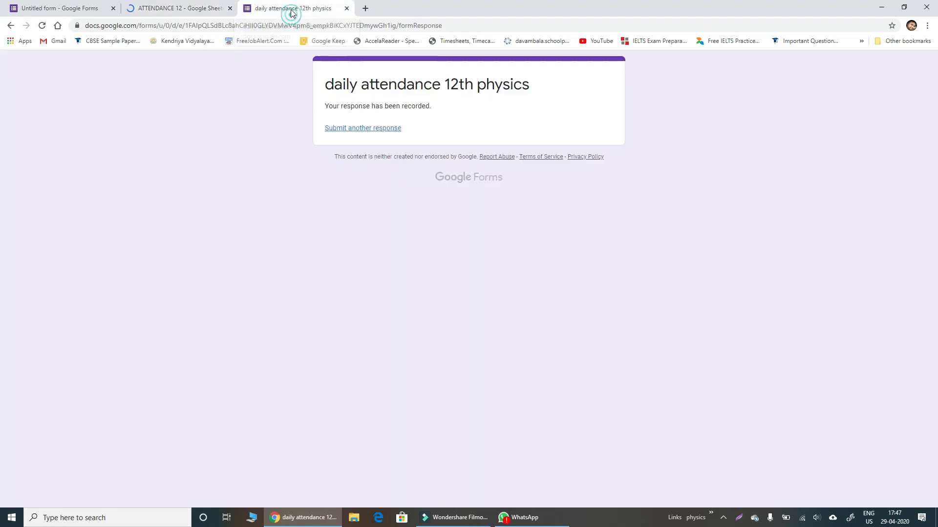
{"action": "left_click", "coordinate": [346, 9]}
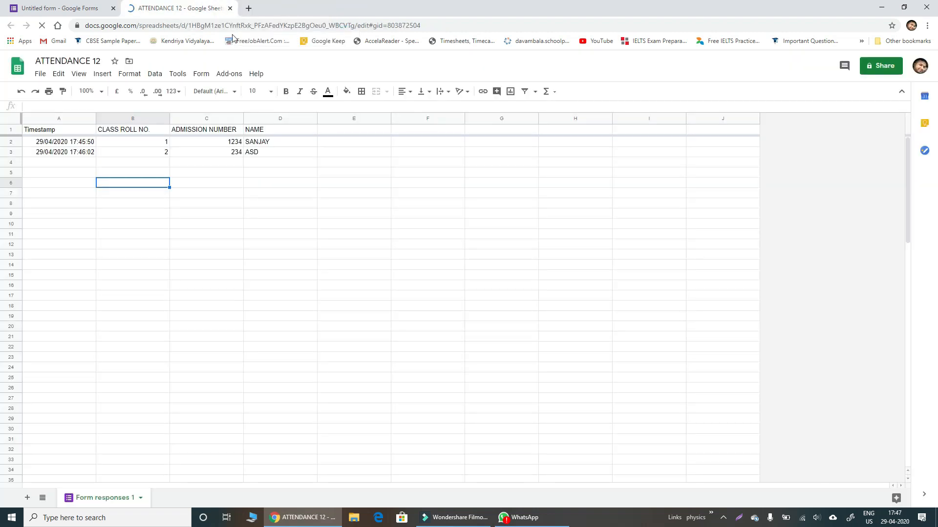
{"action": "left_click", "coordinate": [230, 9]}
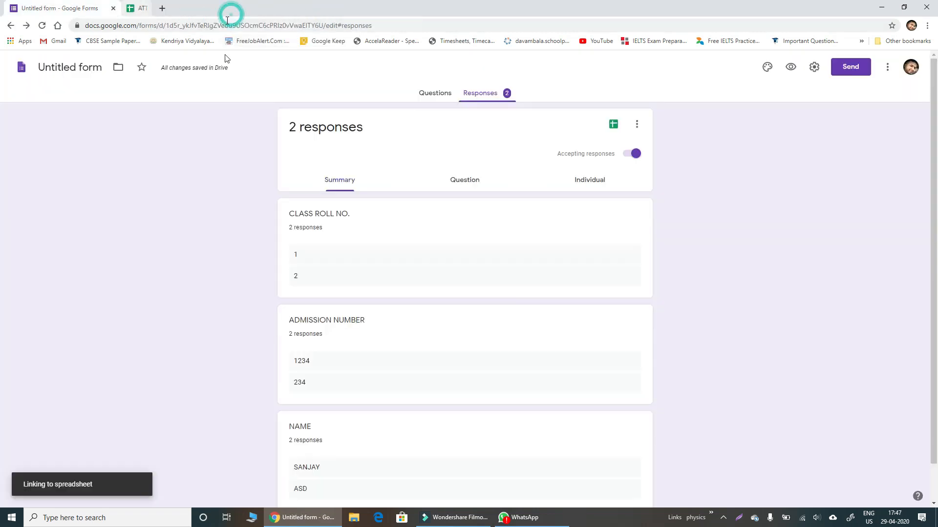
- Return to the form's questions and copy the form's full shareable link without collecting email addresses
{"action": "left_click", "coordinate": [440, 93]}
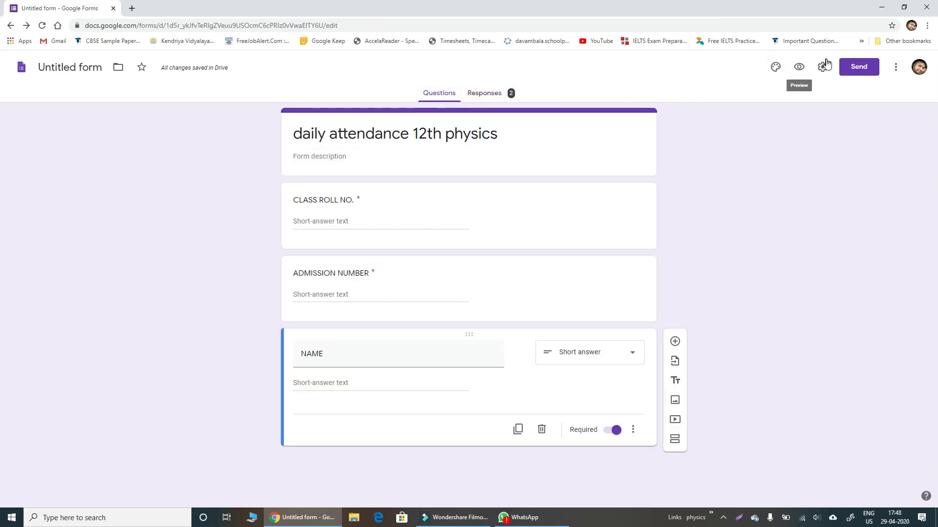
{"action": "left_click", "coordinate": [867, 71]}
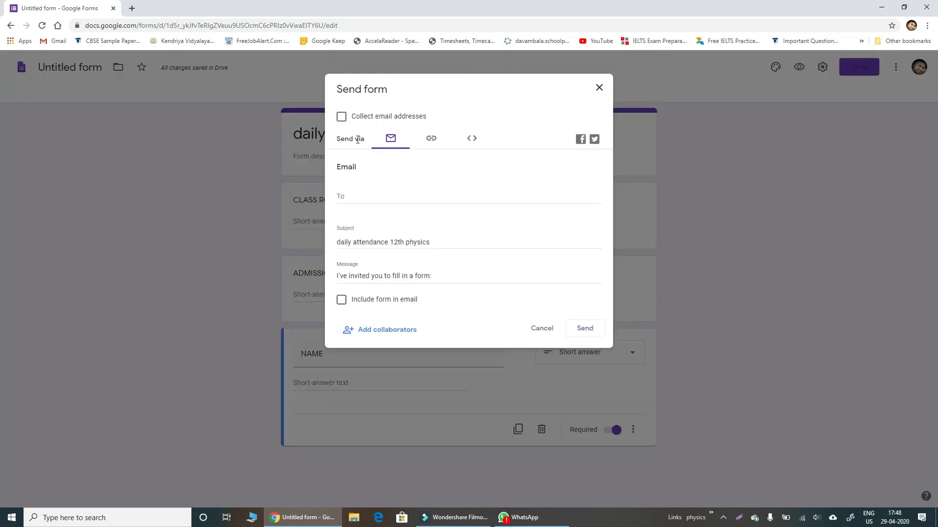
{"action": "left_click", "coordinate": [432, 143]}
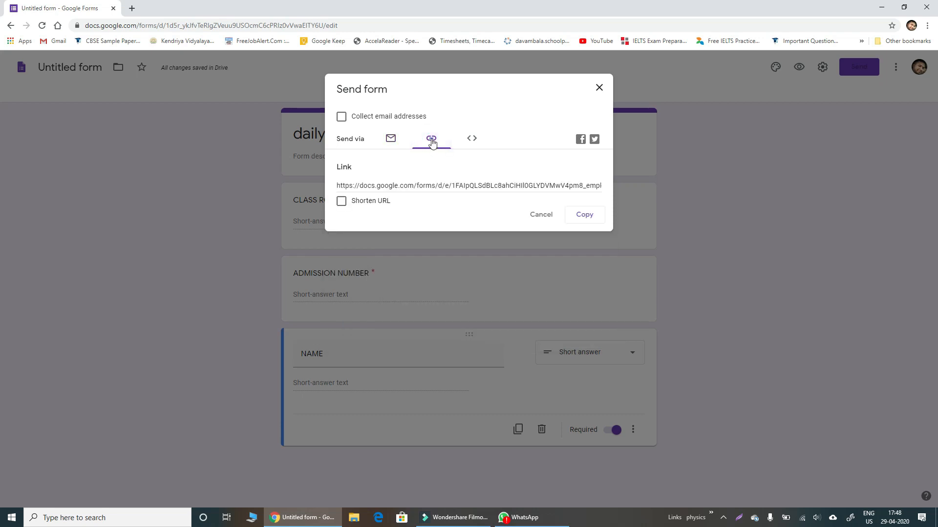
{"action": "left_click", "coordinate": [580, 218]}
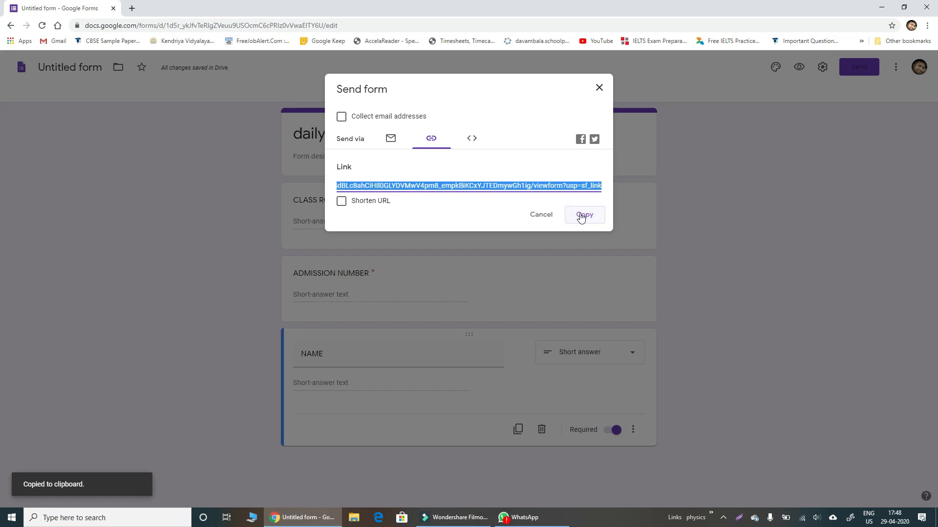
- Switch to WhatsApp, send the copied form link in the open chat and open the form from that message
{"action": "left_click", "coordinate": [519, 517]}
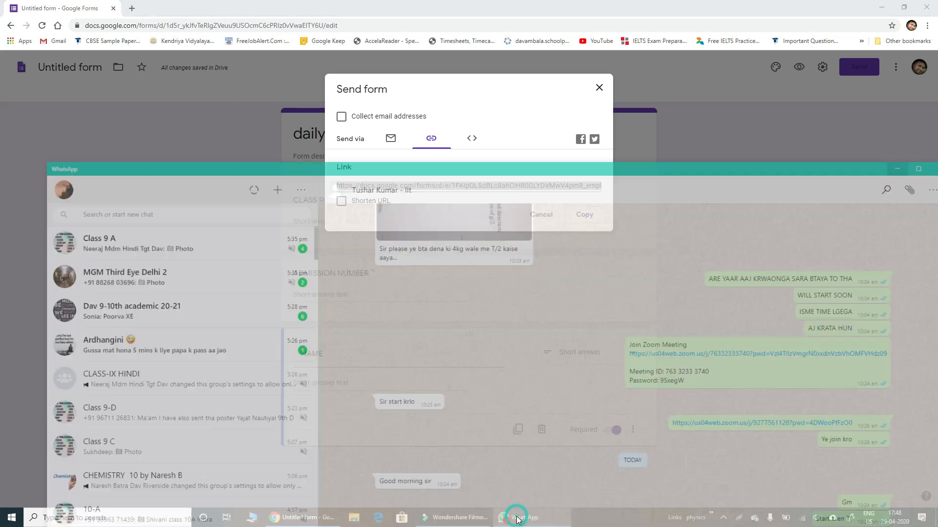
{"action": "left_click_drag", "start_coordinate": [344, 136], "coordinate": [327, 5]}
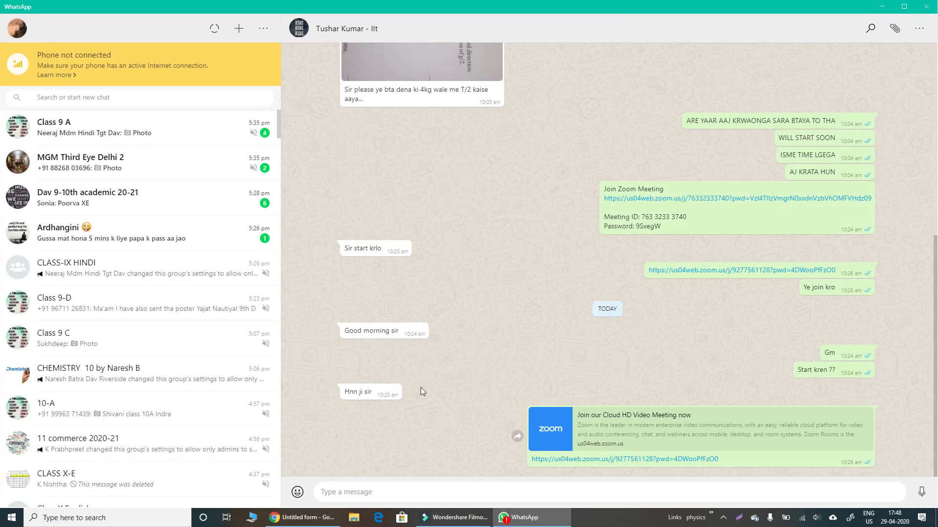
{"action": "right_click", "coordinate": [420, 488]}
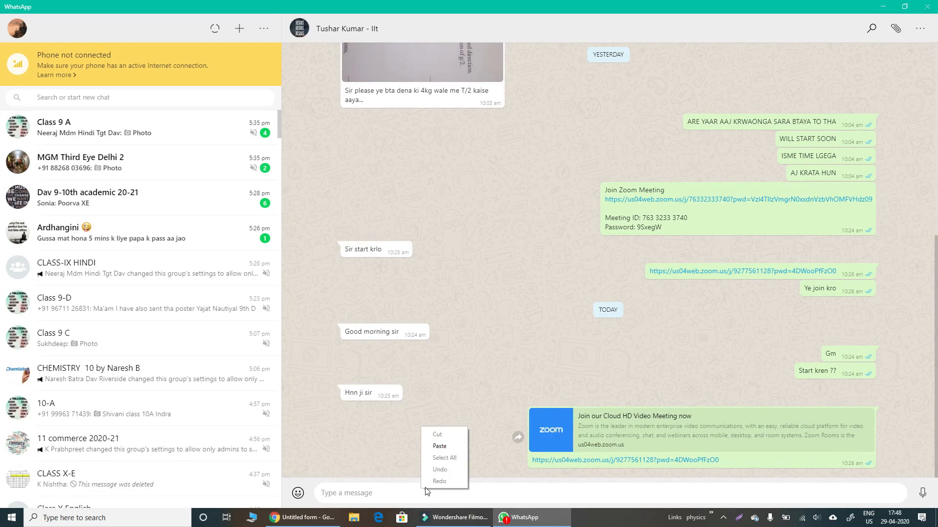
{"action": "left_click", "coordinate": [438, 447]}
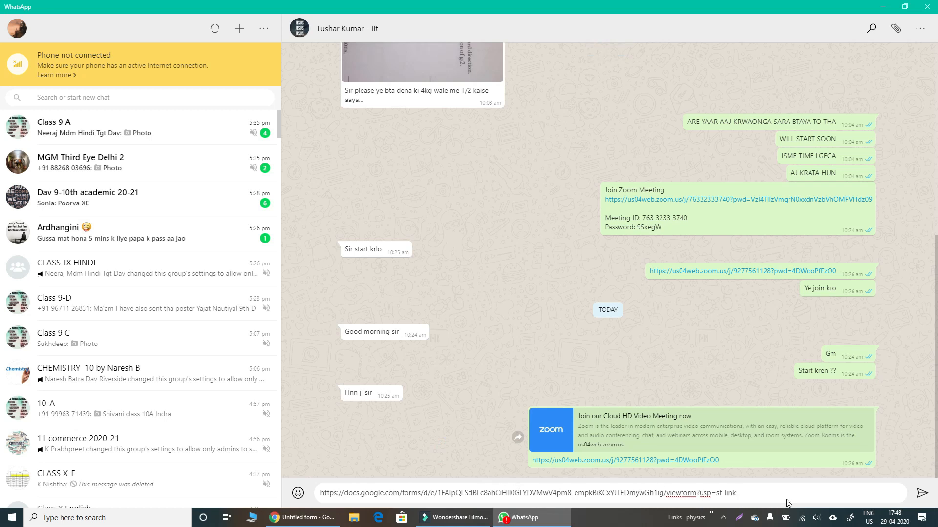
{"action": "left_click", "coordinate": [922, 494]}
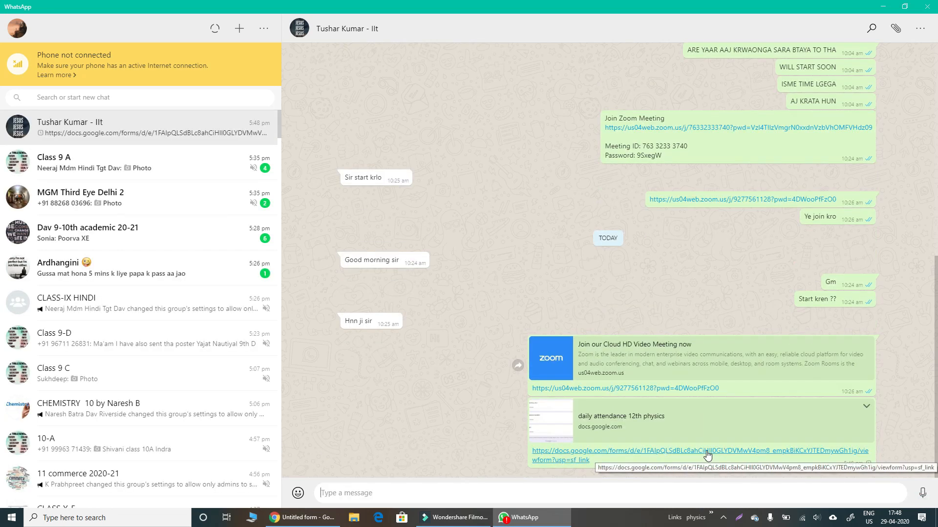
{"action": "left_click", "coordinate": [664, 454]}
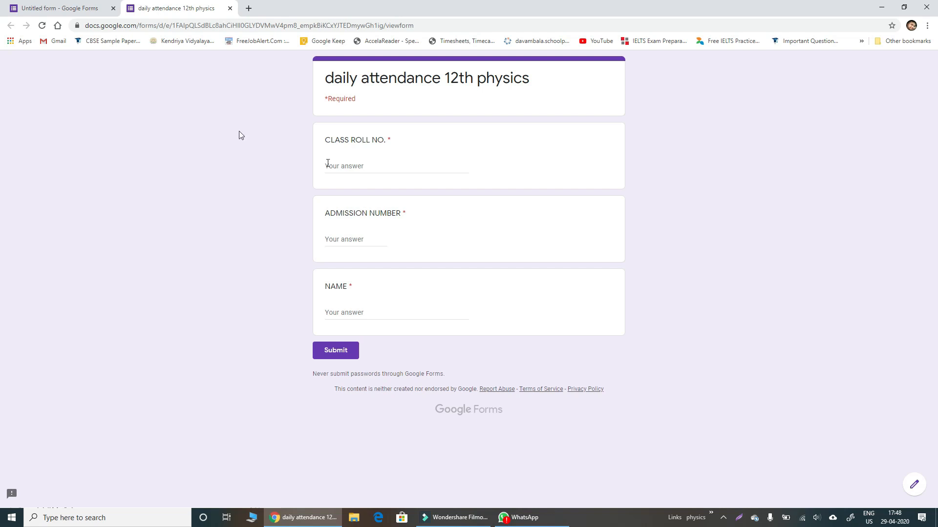
- Return to the form editor, close the sharing dialog and view the collected responses in the linked spreadsheet
{"action": "left_click", "coordinate": [69, 8]}
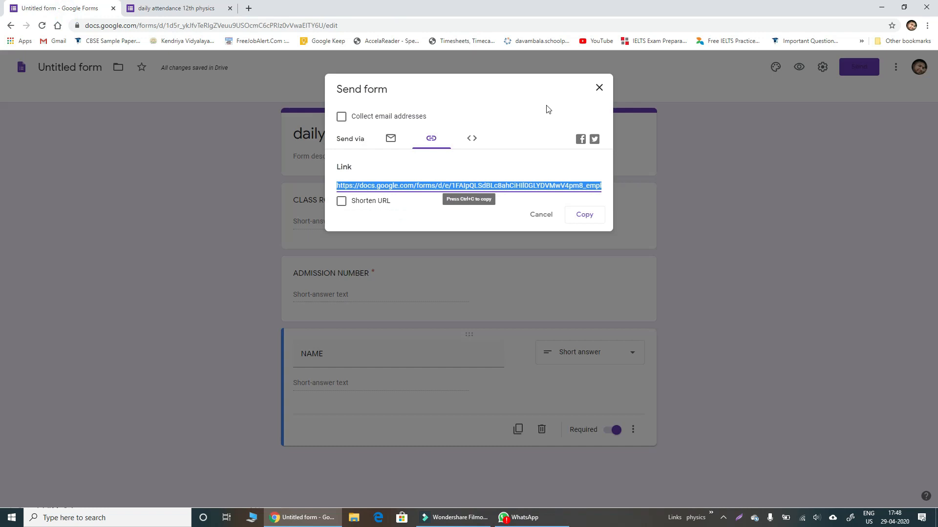
{"action": "left_click", "coordinate": [598, 88]}
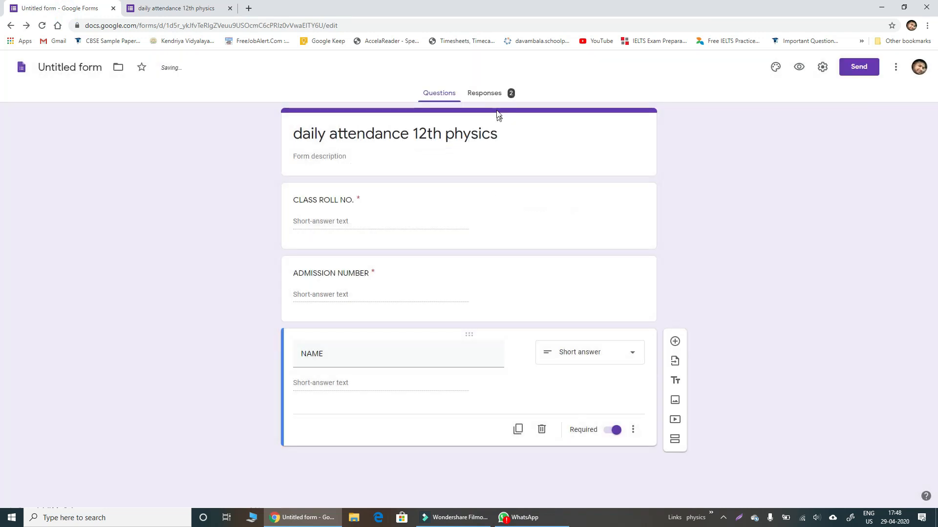
{"action": "left_click", "coordinate": [496, 92]}
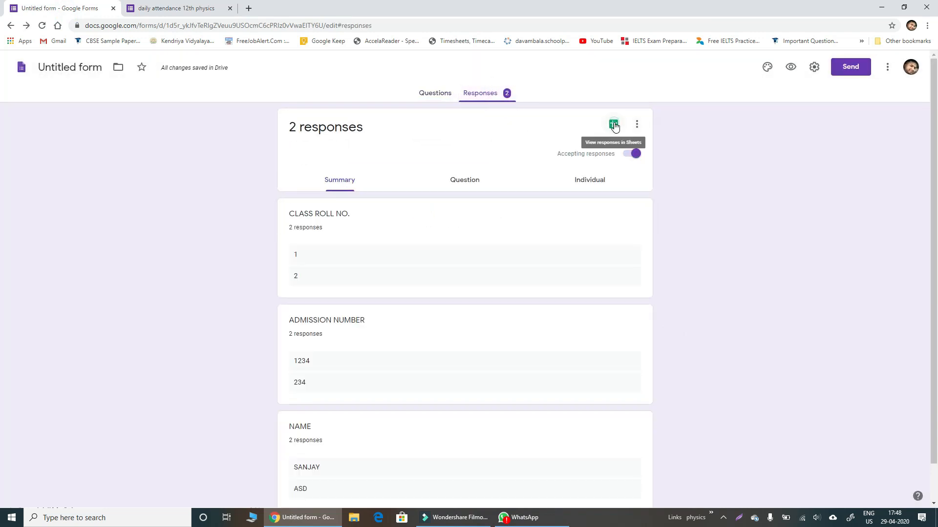
{"action": "left_click", "coordinate": [617, 125]}
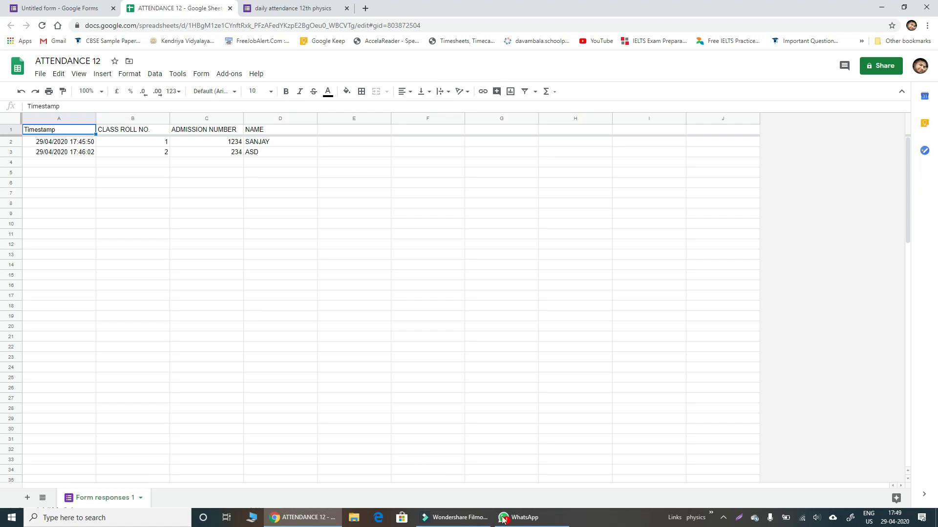
{"action": "mouse_move", "coordinate": [513, 523]}
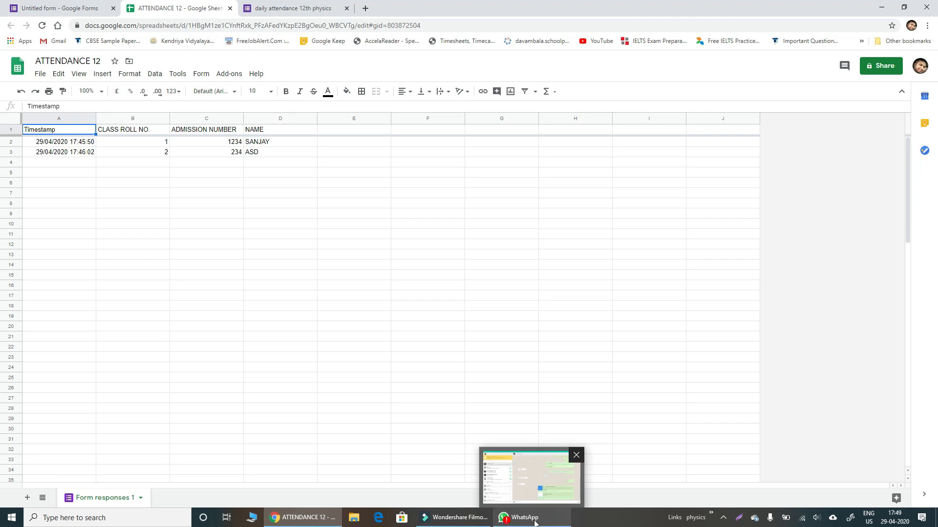
- Go back from the attendance form to the Google Forms home page and create a new blank form
{"action": "left_click", "coordinate": [35, 7]}
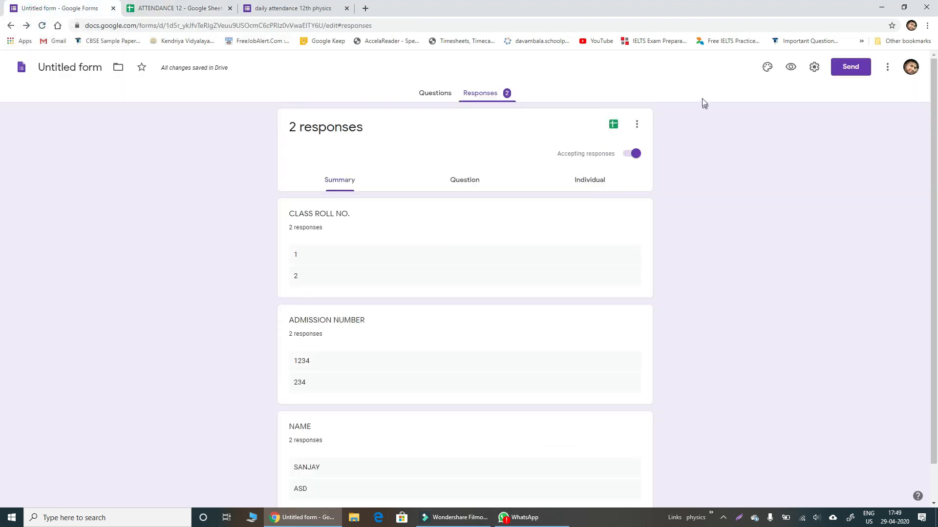
{"action": "left_click", "coordinate": [10, 27]}
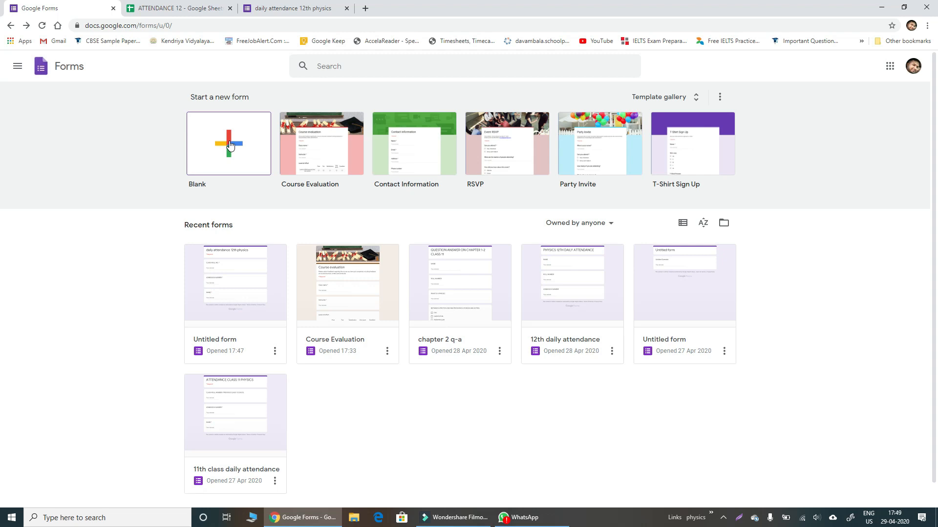
{"action": "left_click", "coordinate": [230, 145]}
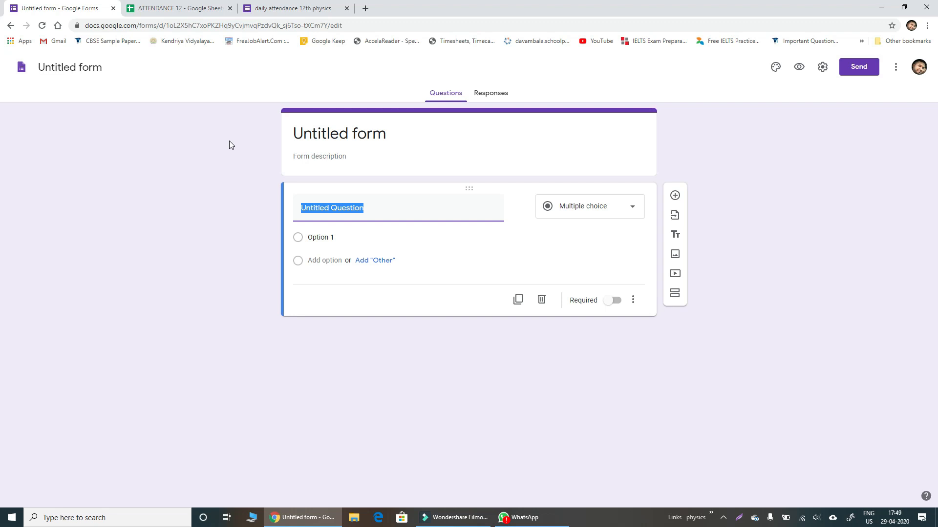
- Clear the default title text of the new form's first question
{"action": "left_click", "coordinate": [397, 213]}
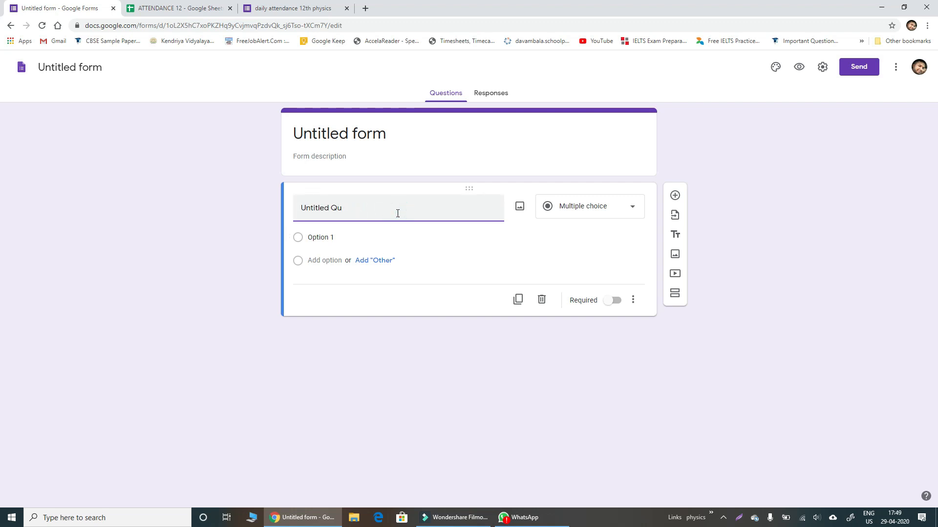
{"action": "key", "text": "BackSpace"}
{"action": "key", "text": "BackSpace"}
{"action": "key", "text": "BackSpace"}
{"action": "key", "text": "BackSpace"}
{"action": "key", "text": "BackSpace"}
{"action": "key", "text": "BackSpace"}
{"action": "key", "text": "BackSpace"}
{"action": "key", "text": "BackSpace"}
- Set the new form's title to "QUESTION ANSWERS CHAPTER 1 - PHYSICS"
{"action": "left_click", "coordinate": [384, 139]}
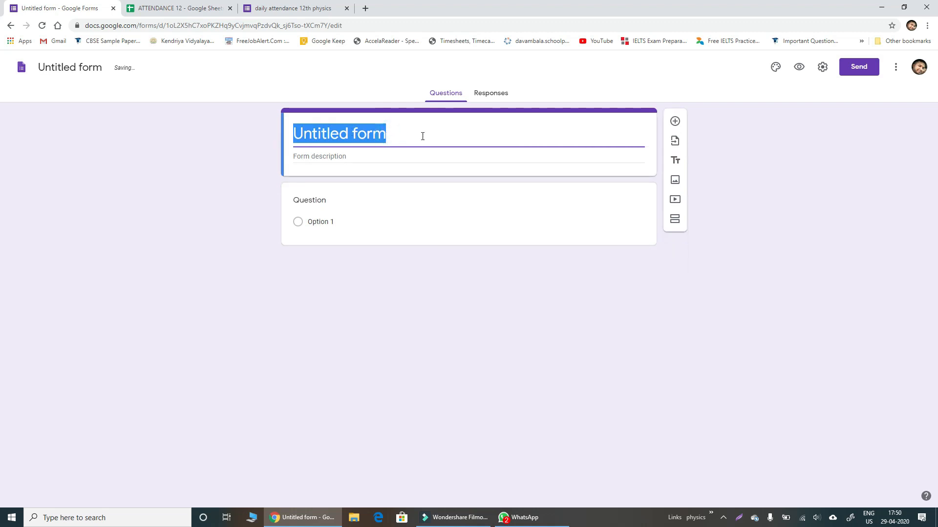
{"action": "type", "text": "QUES"}
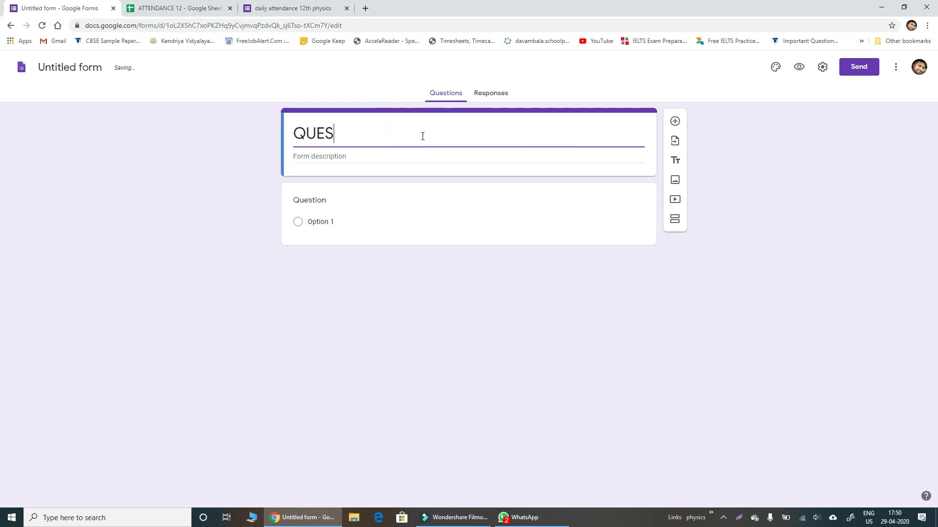
{"action": "type", "text": "TION ANSW"}
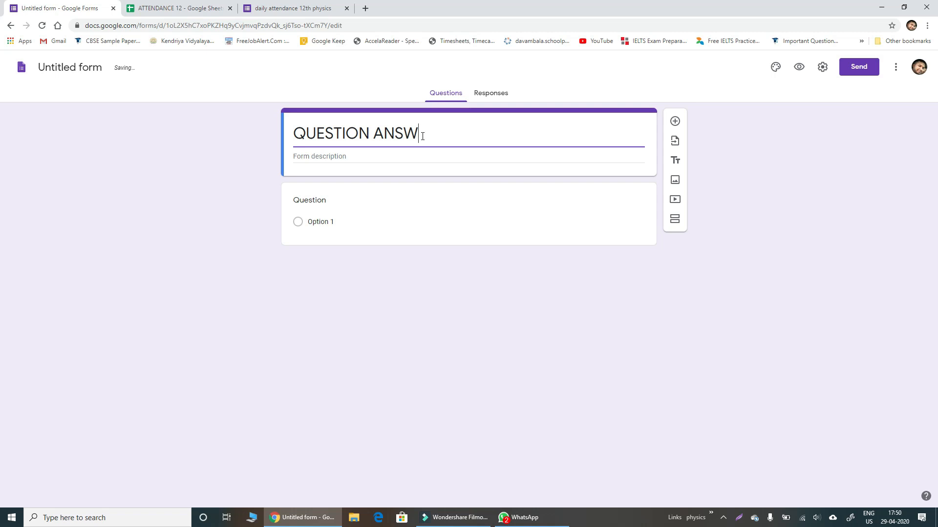
{"action": "type", "text": "ERS CHAPTER 1"}
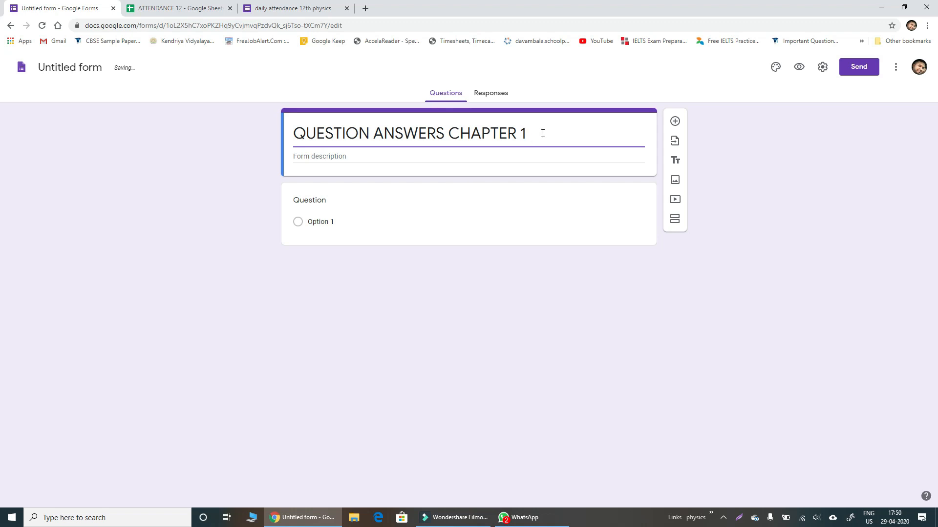
{"action": "type", "text": " - PHYSICS"}
- Enter "WHAT IS FORCE" as the first question and set its type to Short answer
{"action": "left_click", "coordinate": [367, 210]}
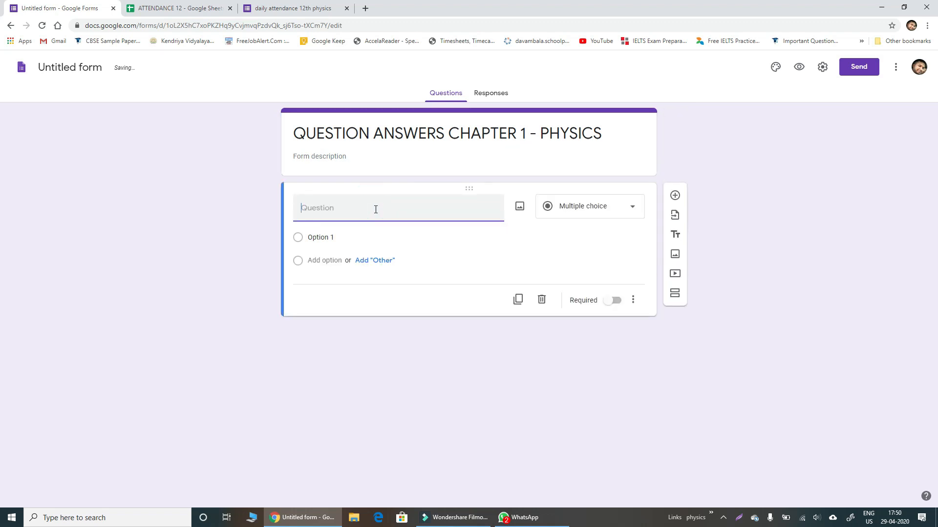
{"action": "type", "text": "WHAT IS FORCE"}
{"action": "left_click", "coordinate": [604, 212]}
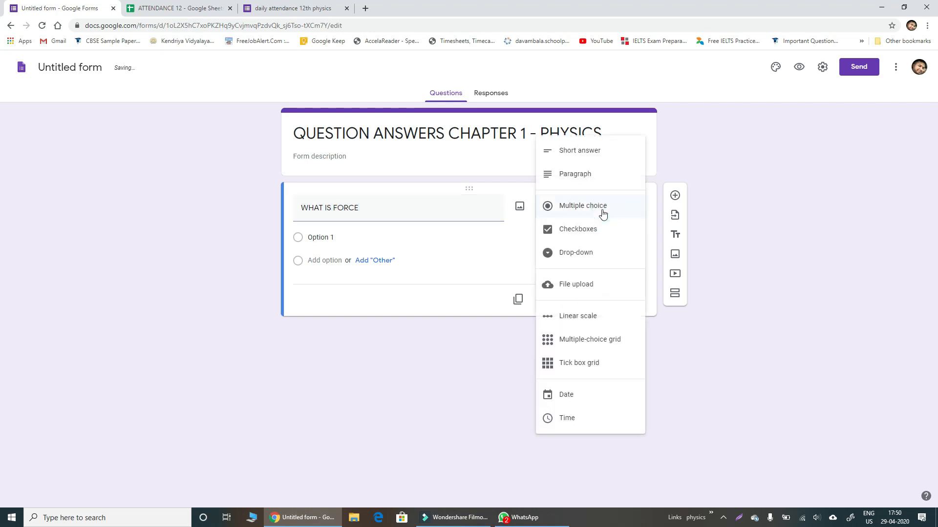
{"action": "left_click", "coordinate": [607, 151]}
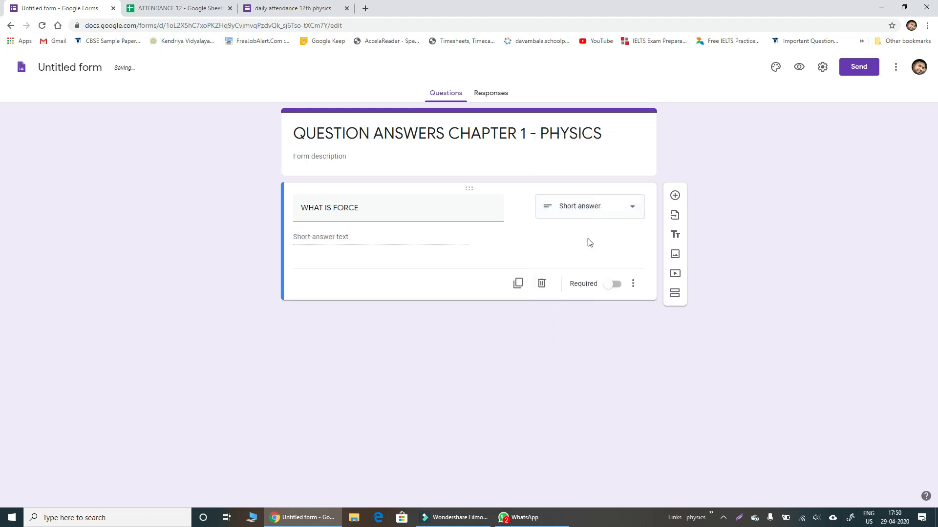
- Add a multiple-choice question "FORCE IS A -------- QUANTITY" with VECTOR as its first option
{"action": "left_click", "coordinate": [675, 196]}
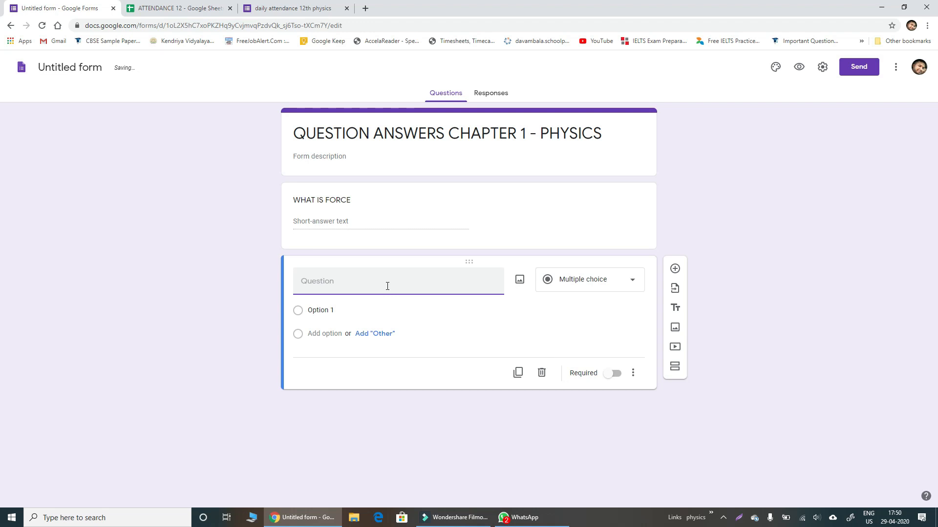
{"action": "type", "text": "FORCE IS A -------- QUANTITY"}
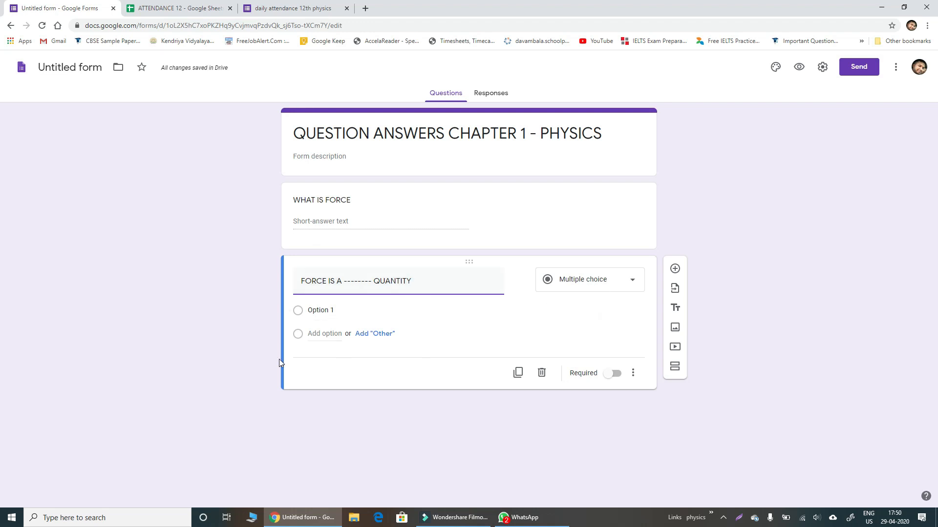
{"action": "left_click", "coordinate": [311, 311]}
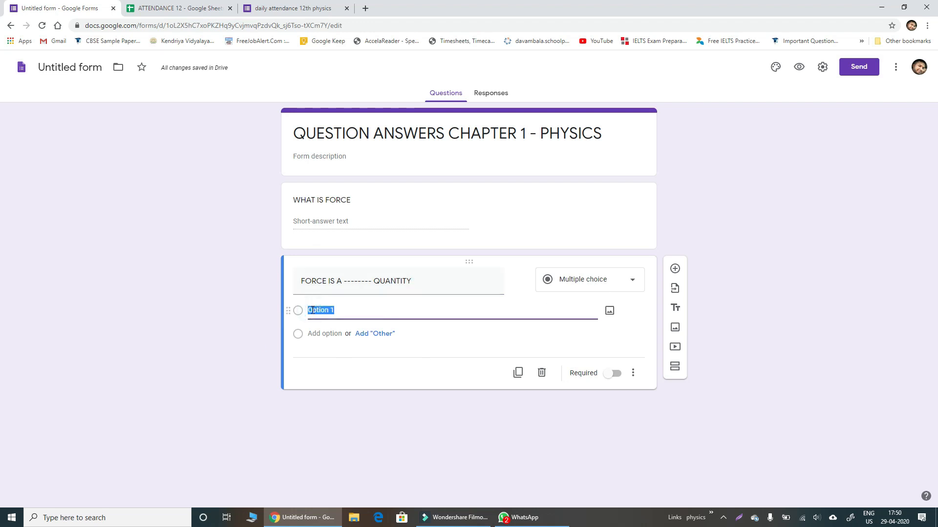
{"action": "type", "text": "VECTOR"}
- Add the options SCALAR and ZERO to the force quantity question, leaving it without an "Other" choice
{"action": "left_click", "coordinate": [381, 333]}
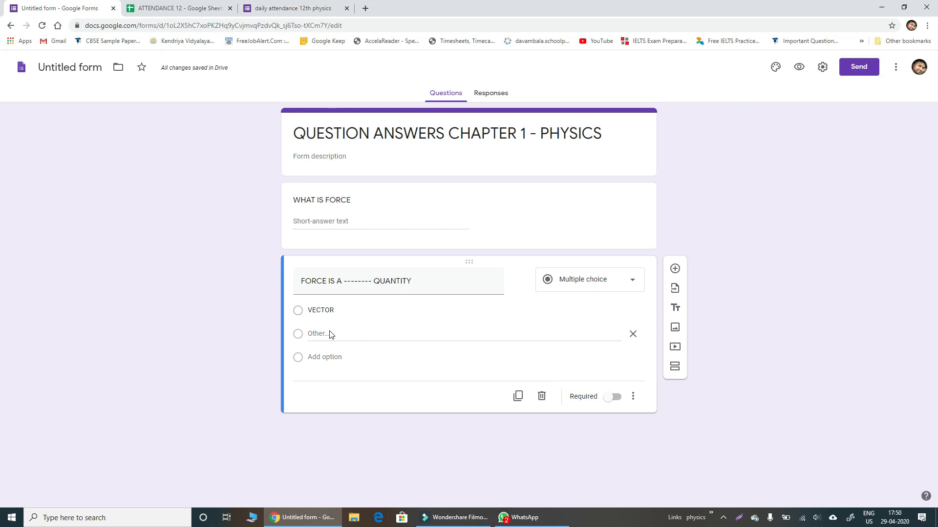
{"action": "left_click", "coordinate": [331, 358]}
{"action": "type", "text": "SCA"}
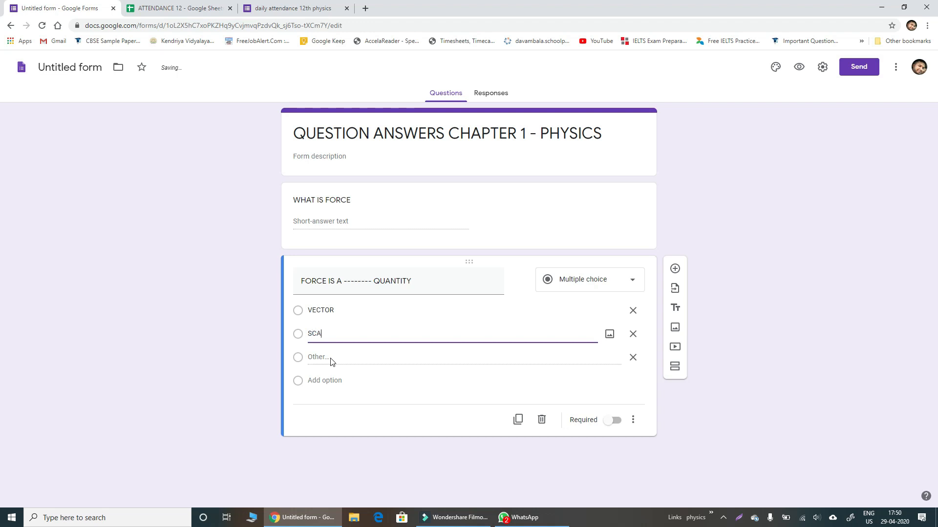
{"action": "type", "text": "LAR"}
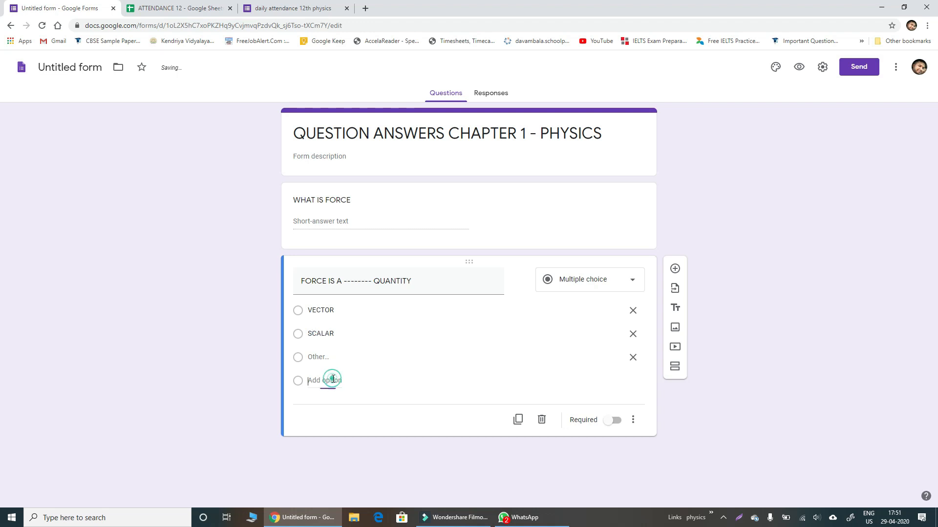
{"action": "left_click", "coordinate": [331, 381]}
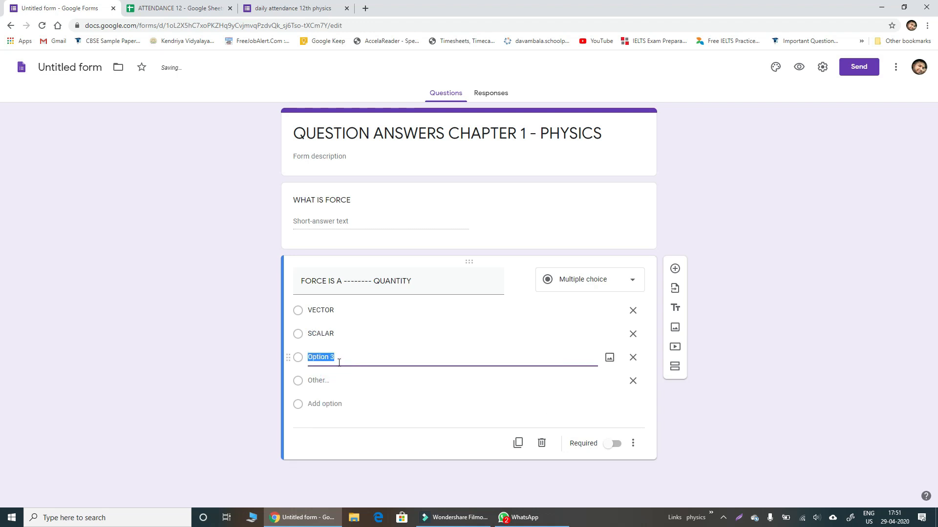
{"action": "type", "text": "ZERO"}
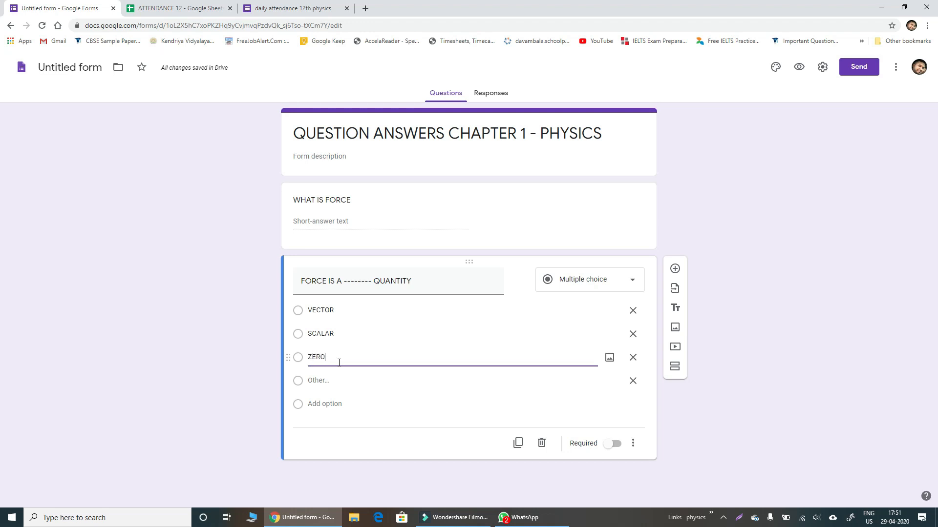
{"action": "left_click", "coordinate": [633, 381]}
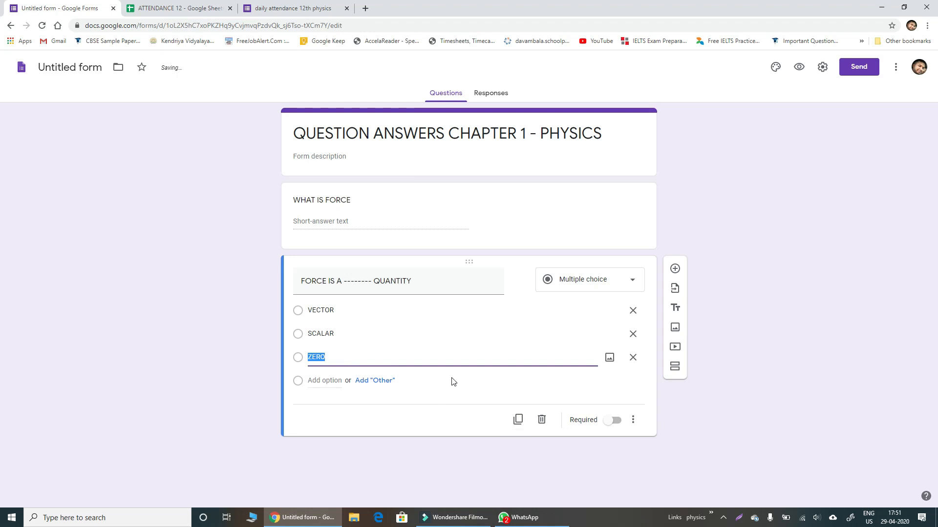
- Add a third question of type Checkboxes with the text "DISPLACEMENT IS"
{"action": "left_click", "coordinate": [677, 270]}
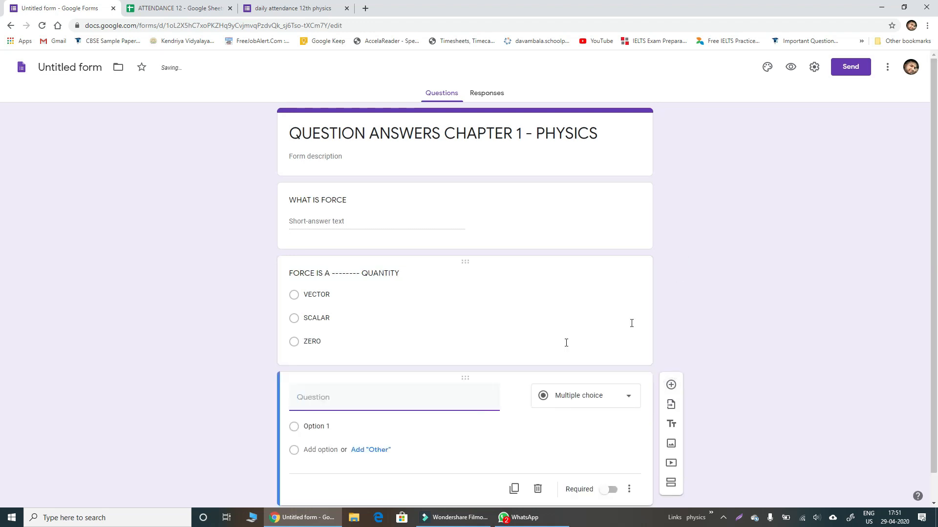
{"action": "left_click", "coordinate": [588, 365]}
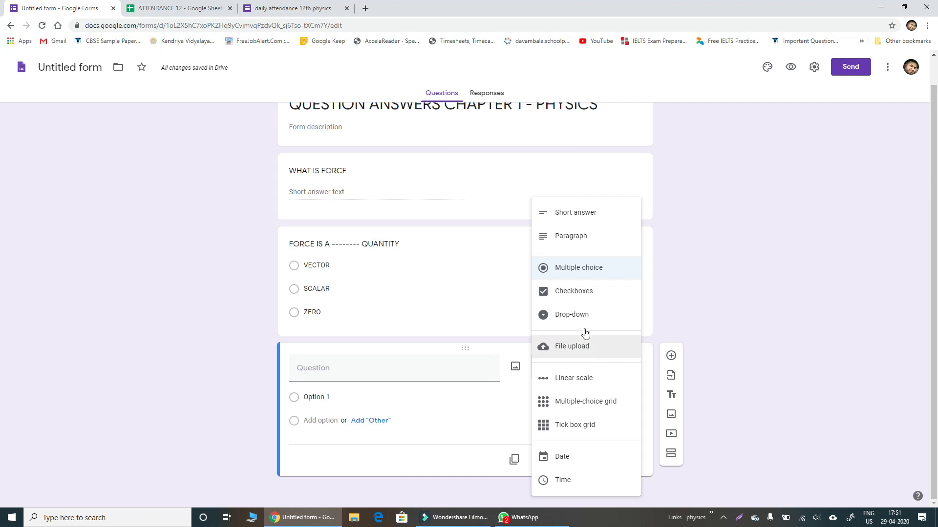
{"action": "left_click", "coordinate": [590, 289]}
{"action": "left_click", "coordinate": [401, 367]}
{"action": "type", "text": "DISPLACEMEN"}
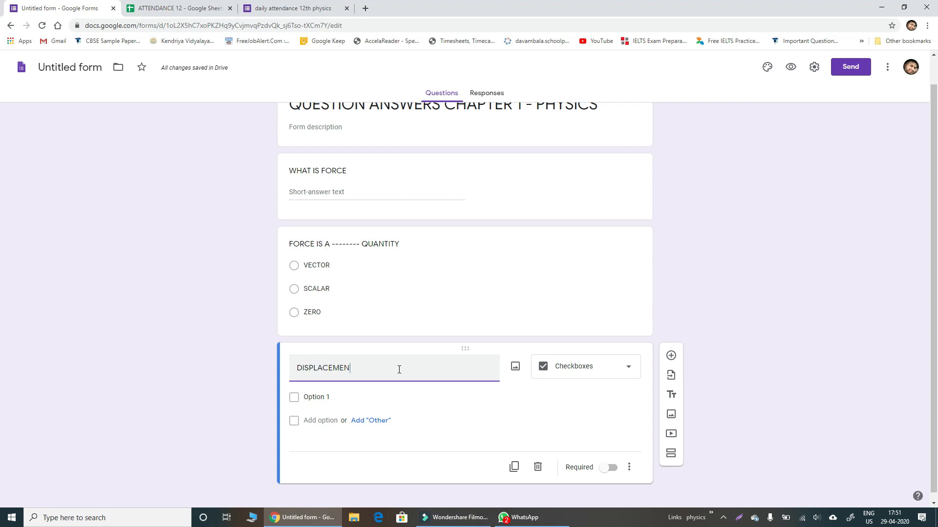
{"action": "type", "text": "T IS"}
- Give the displacement question the options SACALR, VECTOR and OTHER, and remove the built-in "Other" choice
{"action": "left_click", "coordinate": [316, 398]}
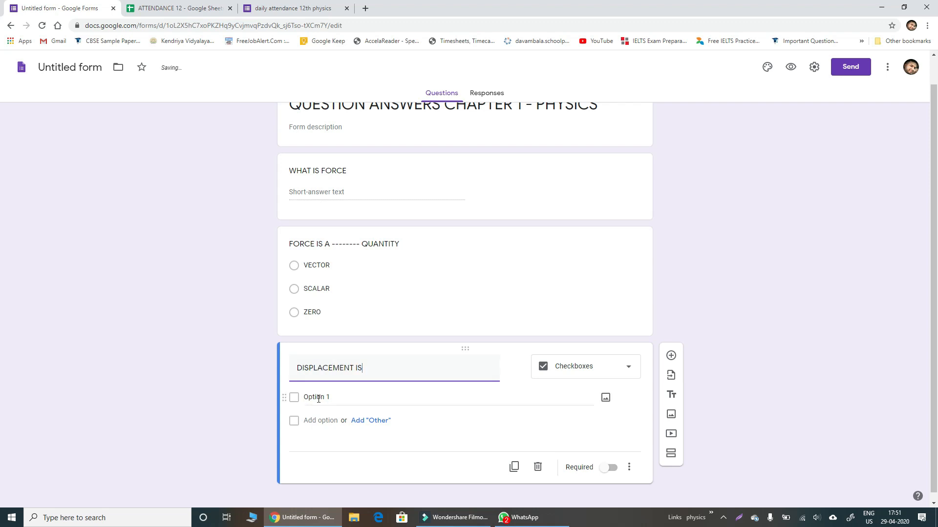
{"action": "type", "text": "SA"}
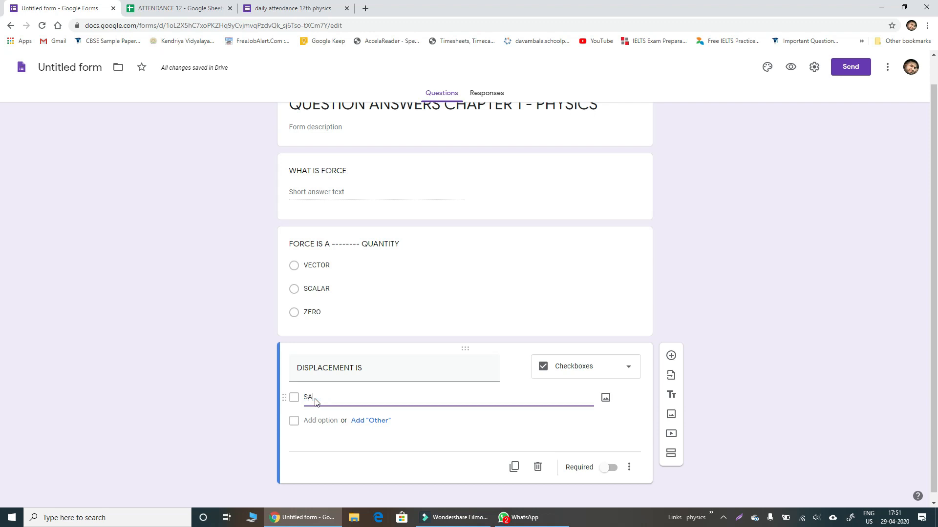
{"action": "type", "text": "CALR"}
{"action": "left_click", "coordinate": [359, 422]}
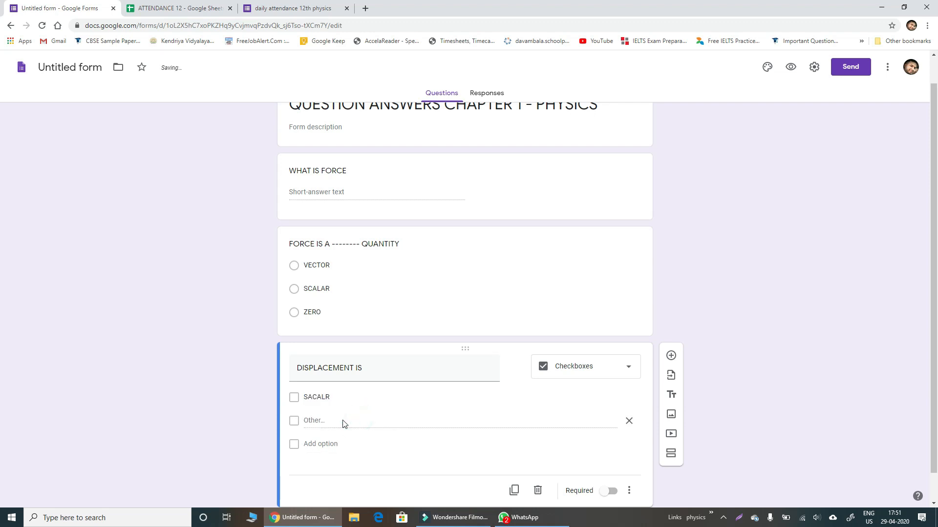
{"action": "left_click", "coordinate": [321, 445]}
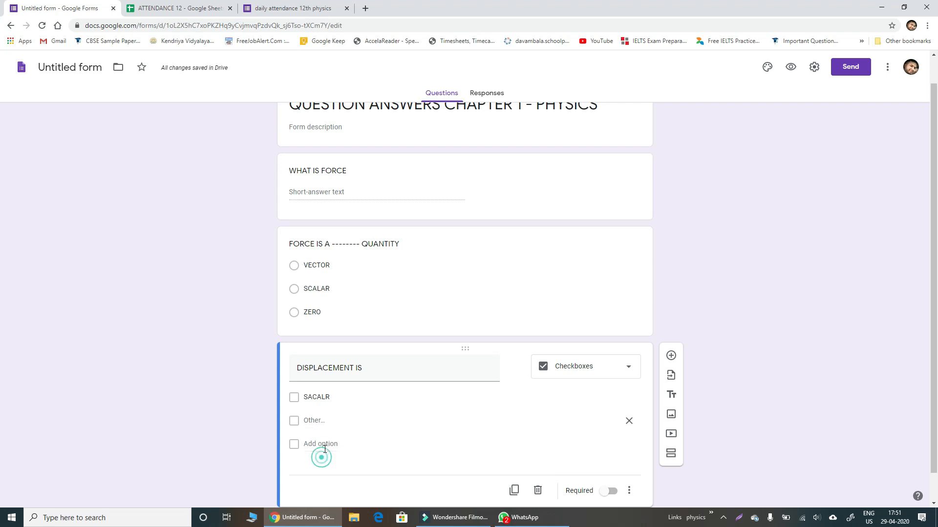
{"action": "type", "text": "VECTOR"}
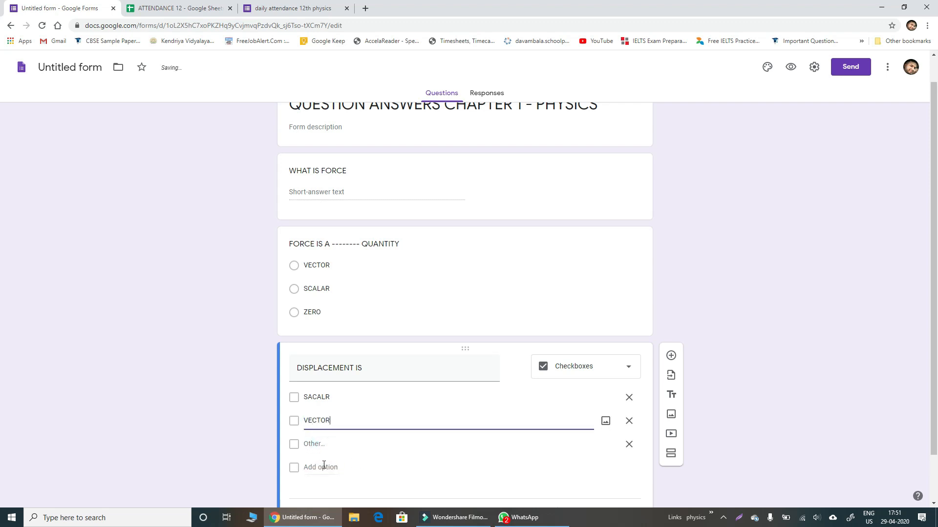
{"action": "left_click", "coordinate": [323, 466]}
{"action": "type", "text": "OTHER"}
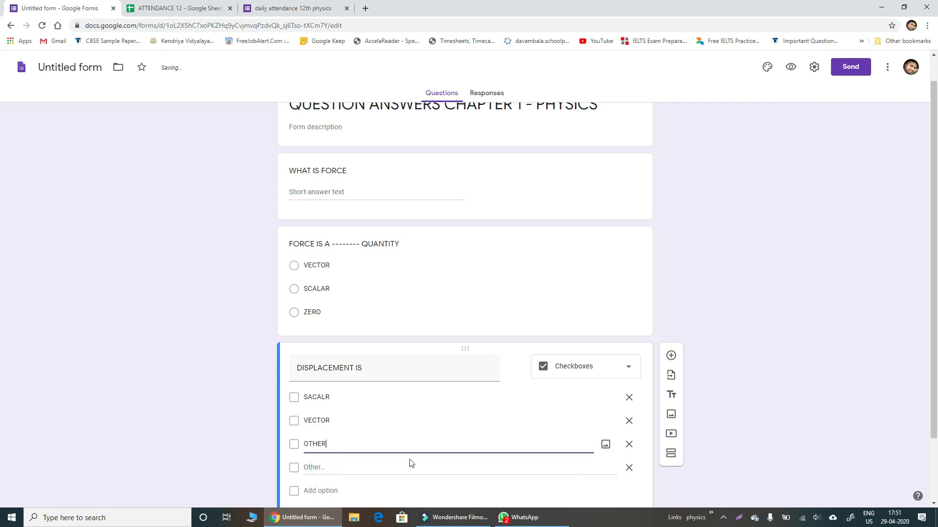
{"action": "scroll", "coordinate": [415, 459], "scroll_direction": "down", "scroll_amount": 1}
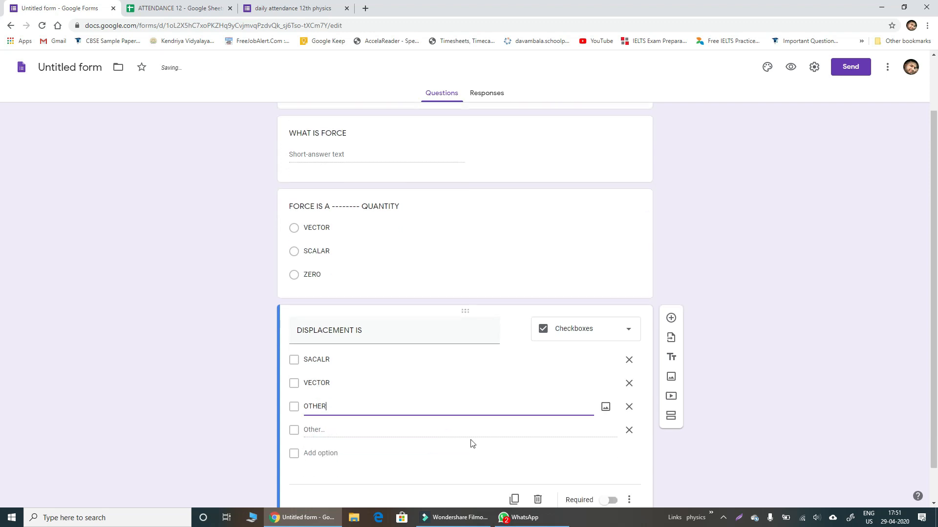
{"action": "left_click", "coordinate": [628, 419]}
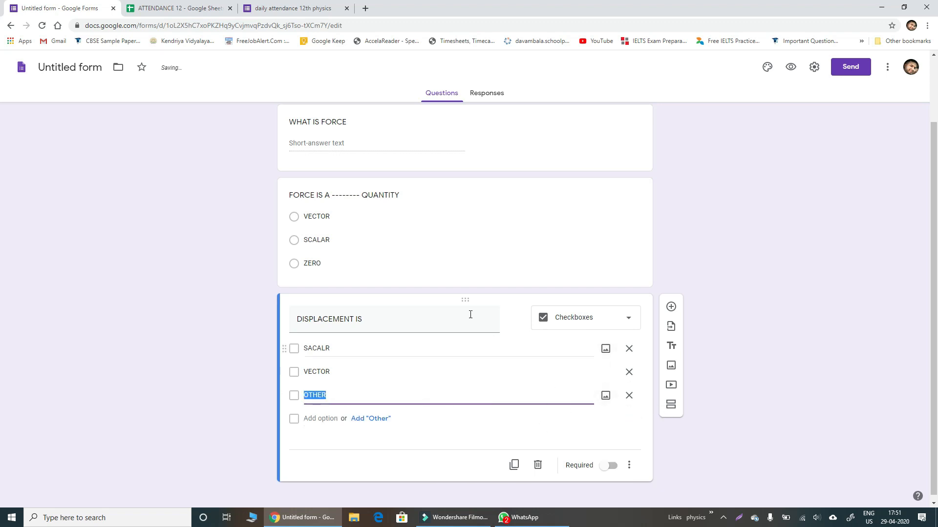
- Add a fourth question "TELL ME ABOUT ENERGY" with the Paragraph answer type
{"action": "left_click", "coordinate": [671, 303]}
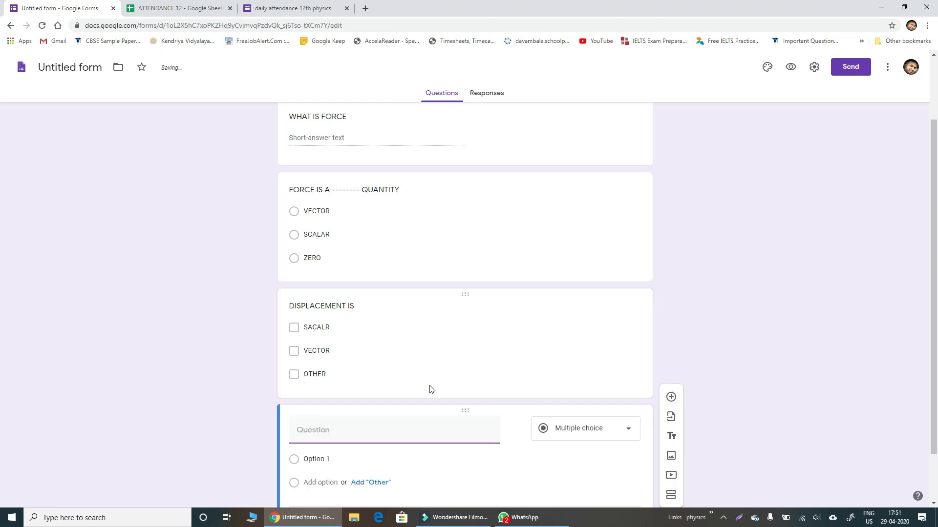
{"action": "type", "text": "TELL ME AN"}
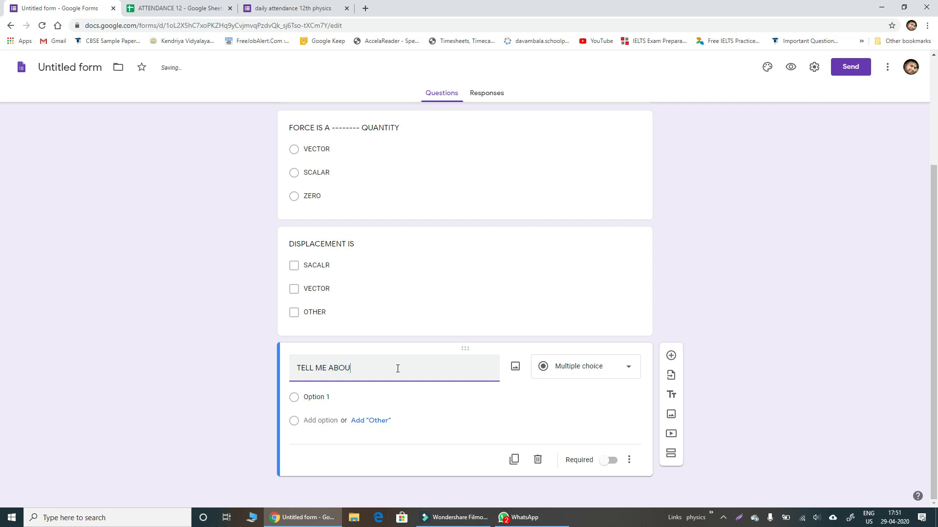
{"action": "type", "text": "OUT ENERGY"}
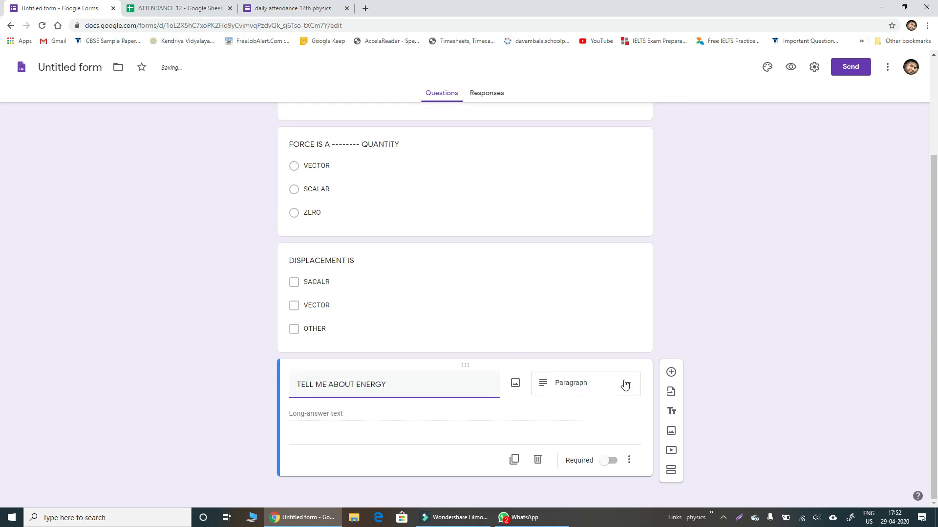
- Make all four questions of the form required, from "WHAT IS FORCE" to "TELL ME ABOUT ENERGY"
{"action": "scroll", "coordinate": [577, 332], "scroll_direction": "up", "scroll_amount": 3}
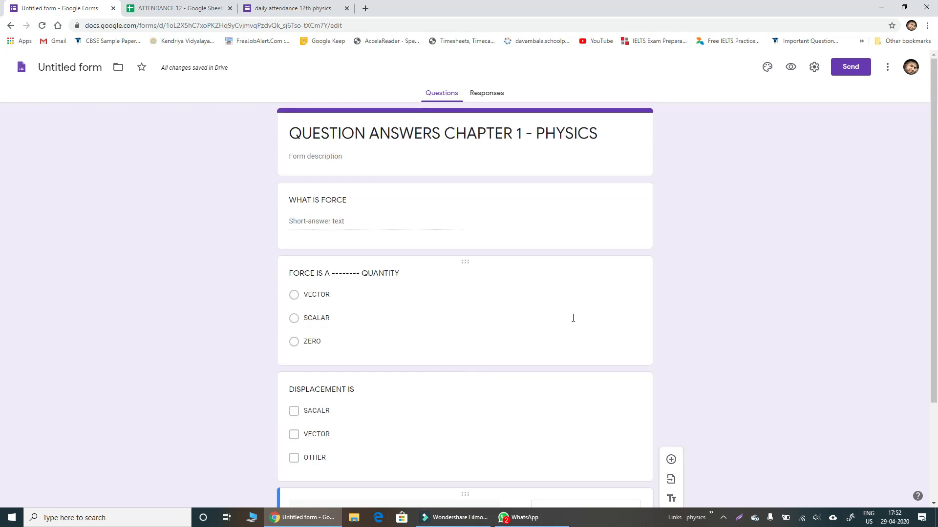
{"action": "left_click", "coordinate": [578, 232]}
{"action": "left_click", "coordinate": [610, 287]}
{"action": "left_click", "coordinate": [605, 367]}
{"action": "left_click", "coordinate": [609, 421]}
{"action": "scroll", "coordinate": [611, 423], "scroll_direction": "down", "scroll_amount": 3}
{"action": "left_click", "coordinate": [603, 370]}
{"action": "left_click", "coordinate": [609, 394]}
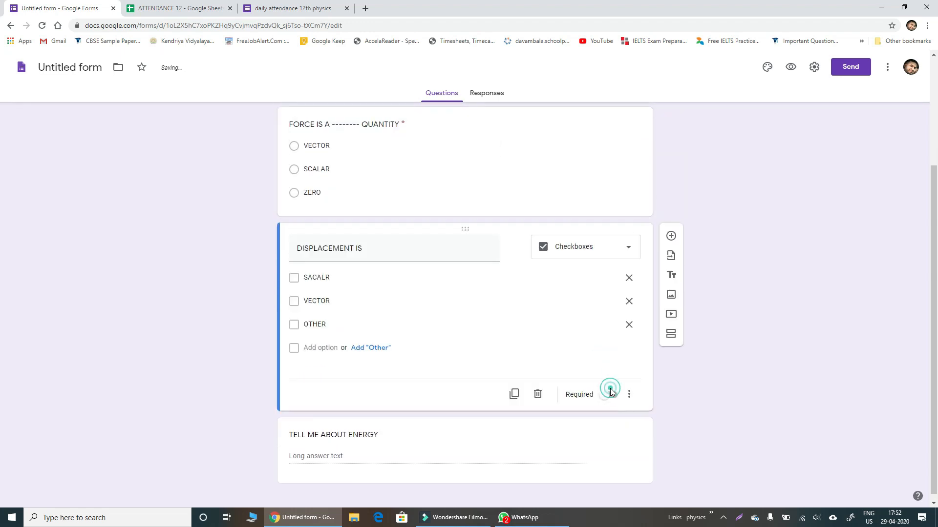
{"action": "left_click", "coordinate": [615, 447]}
{"action": "left_click", "coordinate": [611, 461]}
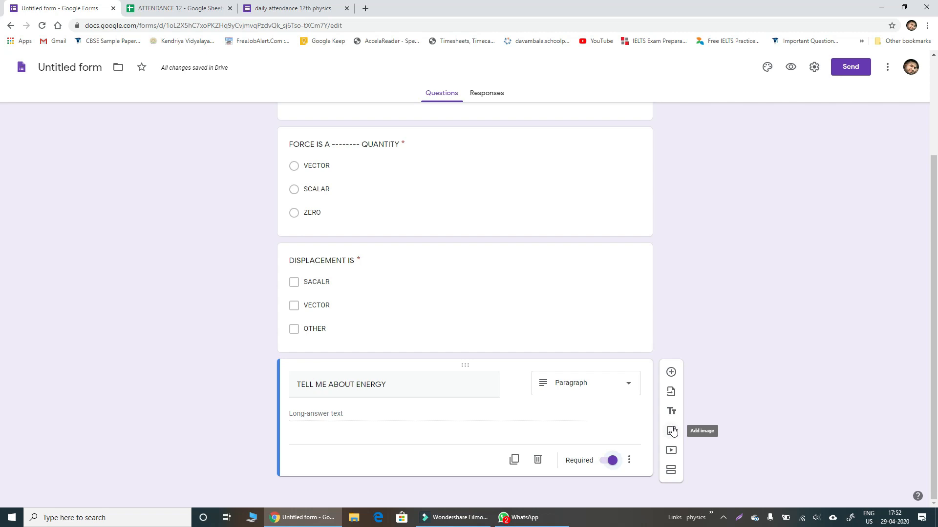
- View the available image sources for inserting an image into the form, and close the dialog without adding one
{"action": "left_click", "coordinate": [672, 431]}
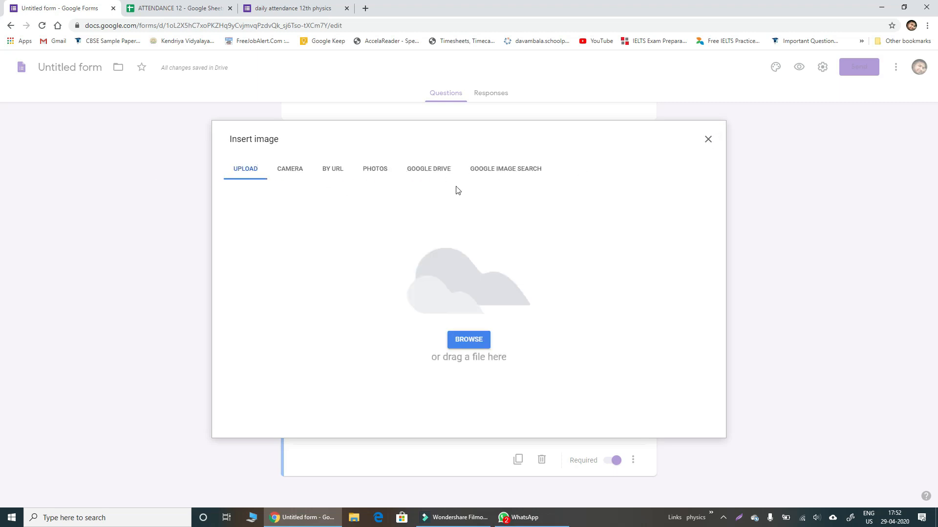
{"action": "left_click", "coordinate": [708, 140]}
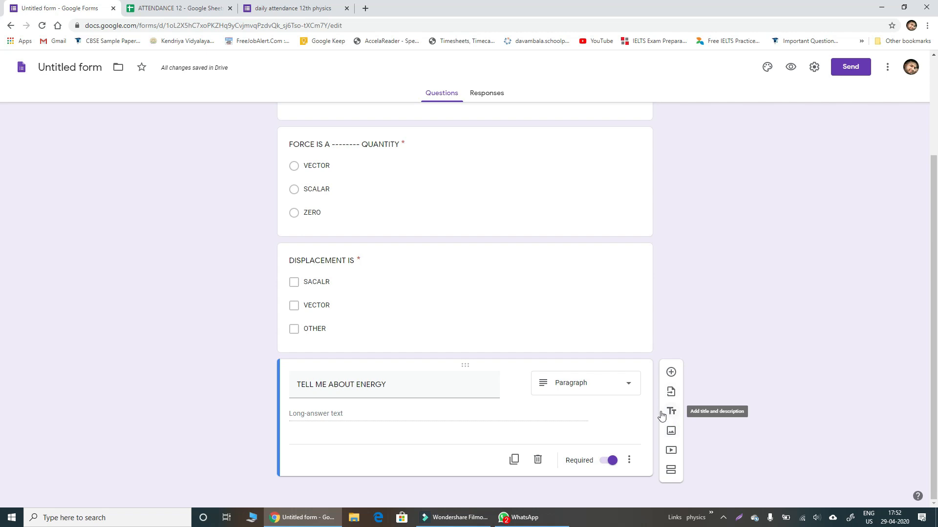
- Preview the form and submit a test response with ADDA, VECTOR, SACALR plus OTHER, and ASFEFWF as the answers
{"action": "scroll", "coordinate": [630, 303], "scroll_direction": "up", "scroll_amount": 3}
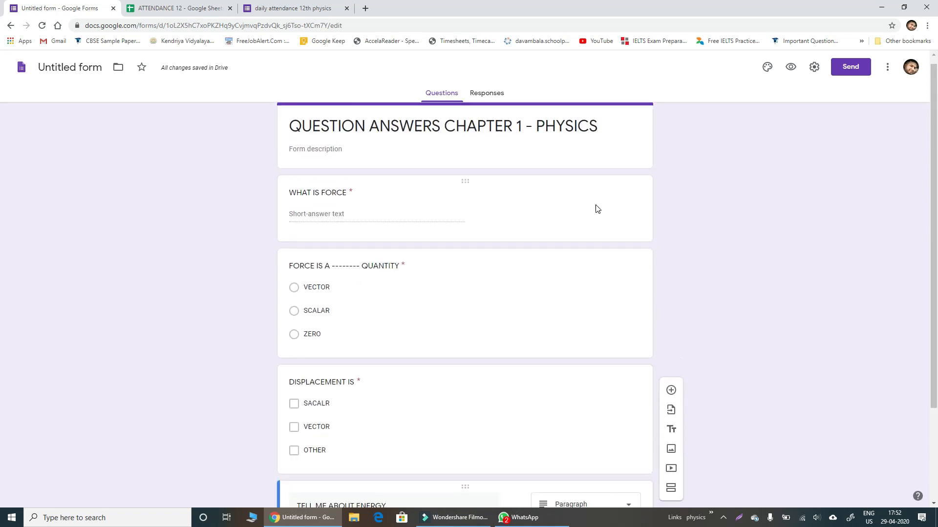
{"action": "left_click", "coordinate": [791, 70]}
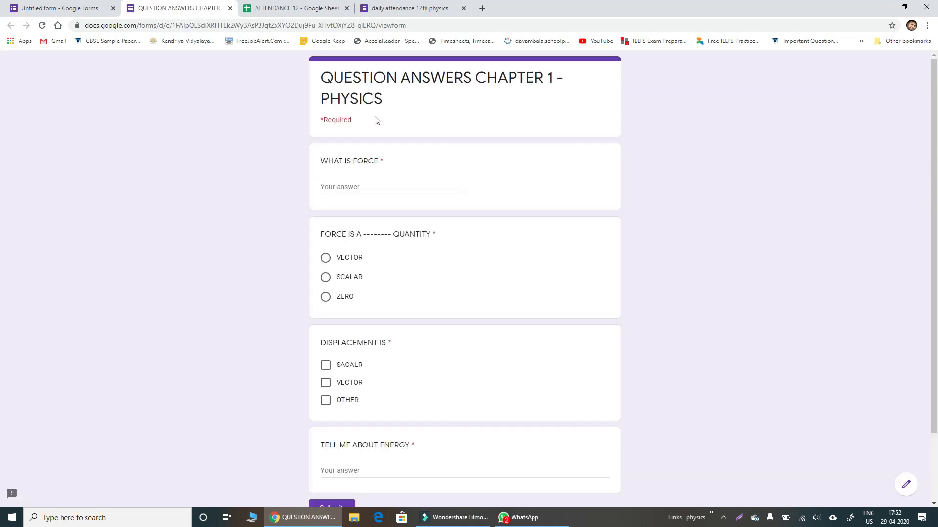
{"action": "left_click", "coordinate": [397, 190]}
{"action": "type", "text": "ADDA"}
{"action": "left_click", "coordinate": [325, 259]}
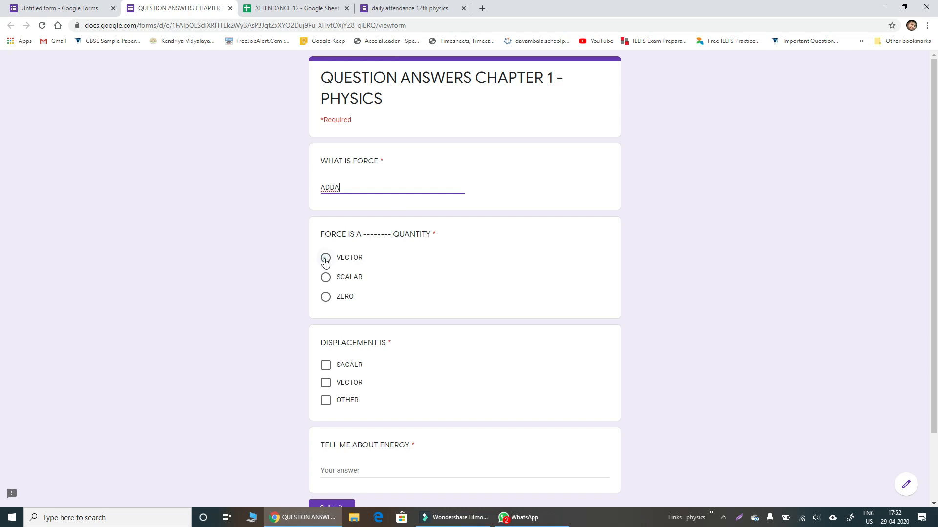
{"action": "left_click", "coordinate": [326, 365]}
{"action": "left_click", "coordinate": [327, 398]}
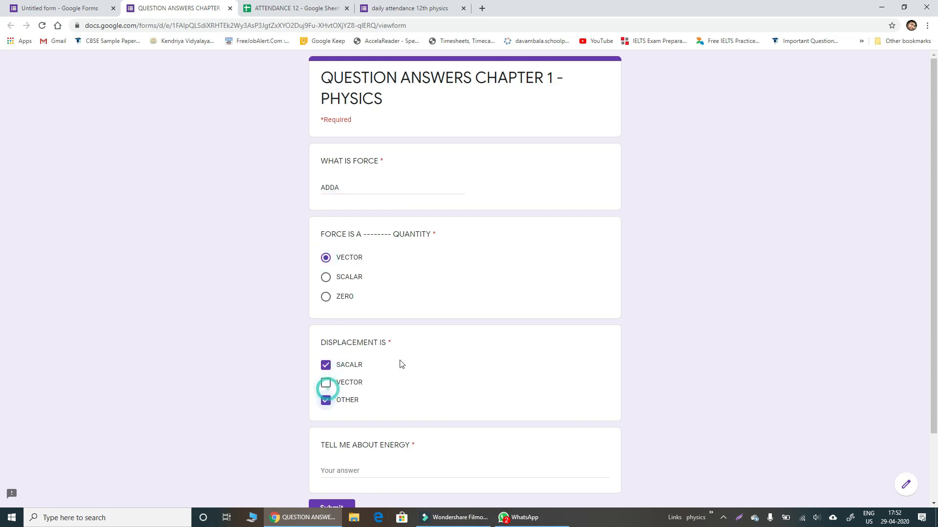
{"action": "scroll", "coordinate": [415, 342], "scroll_direction": "down", "scroll_amount": 3}
{"action": "left_click", "coordinate": [396, 391]}
{"action": "type", "text": "ASFEFWF"}
{"action": "left_click", "coordinate": [342, 423]}
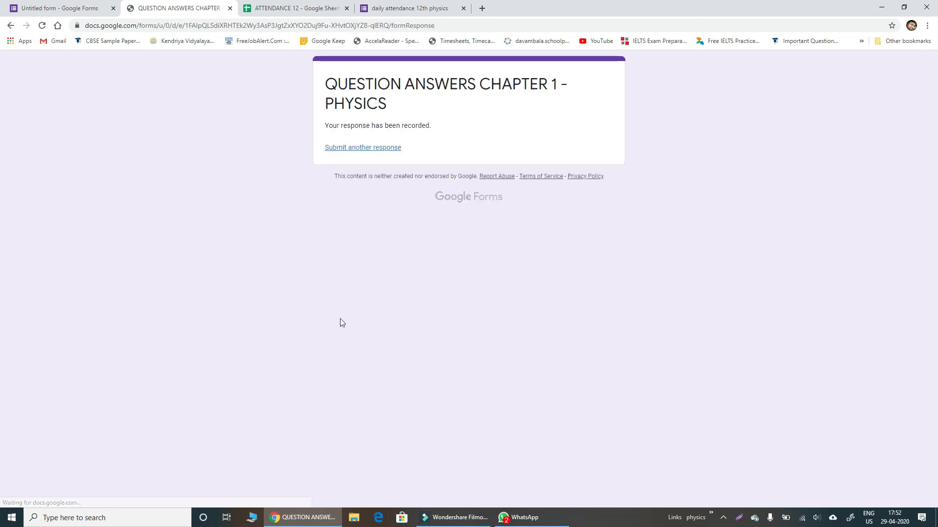
- Return to the form editor and review the response summary for each question, including the force and displacement charts
{"action": "left_click", "coordinate": [73, 10]}
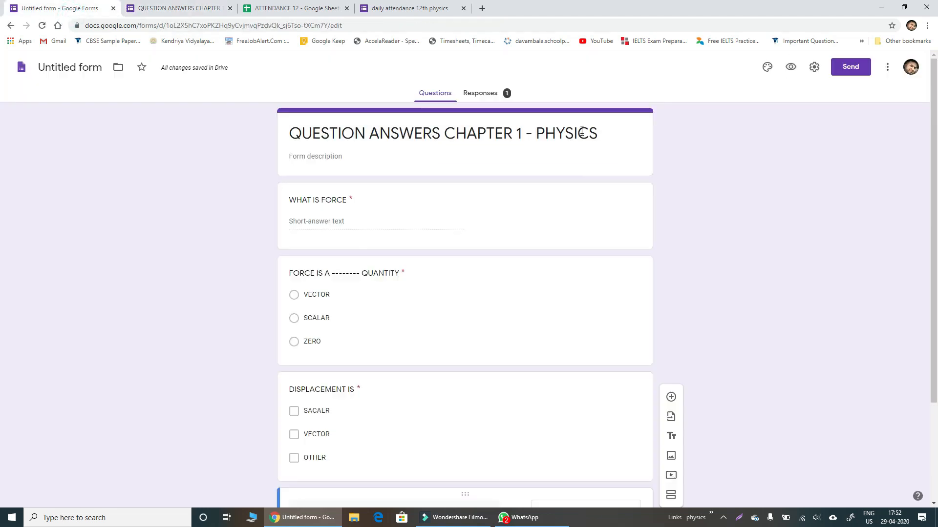
{"action": "left_click", "coordinate": [486, 93]}
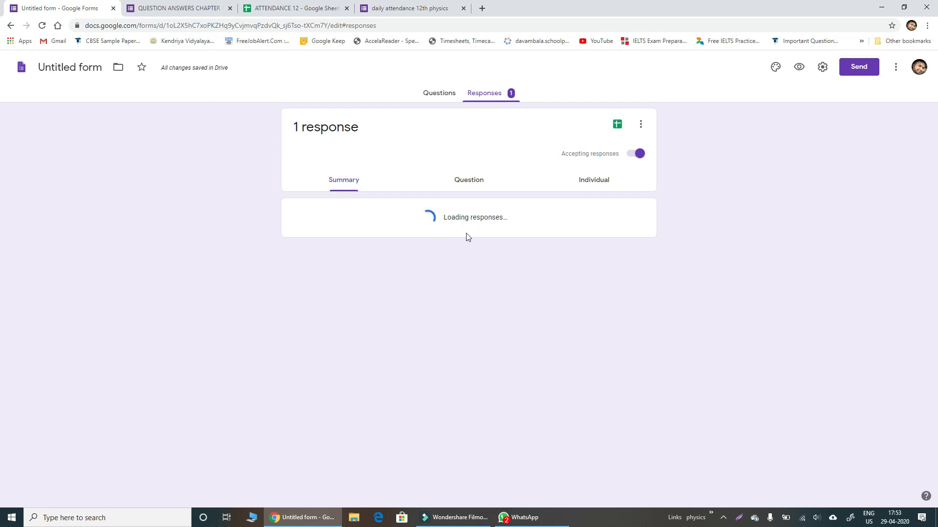
{"action": "scroll", "coordinate": [471, 303], "scroll_direction": "down", "scroll_amount": 4}
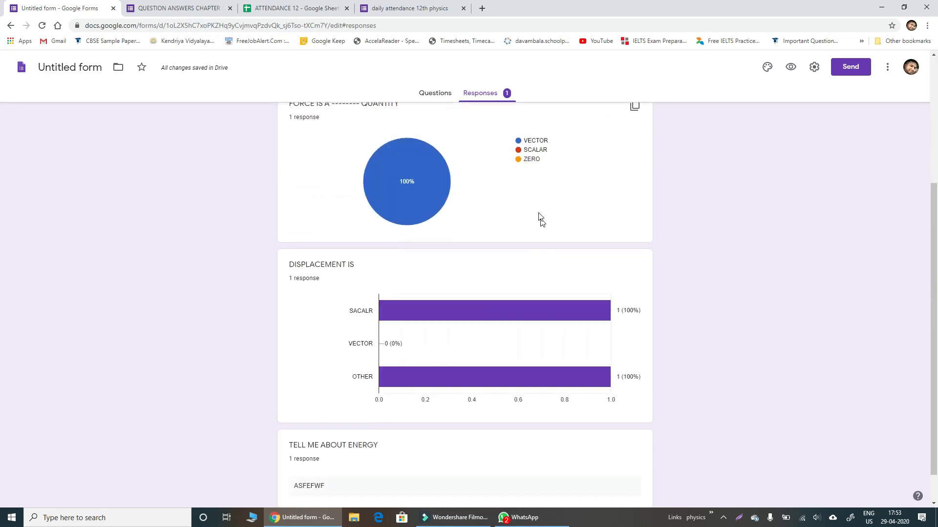
{"action": "scroll", "coordinate": [538, 209], "scroll_direction": "up", "scroll_amount": 2}
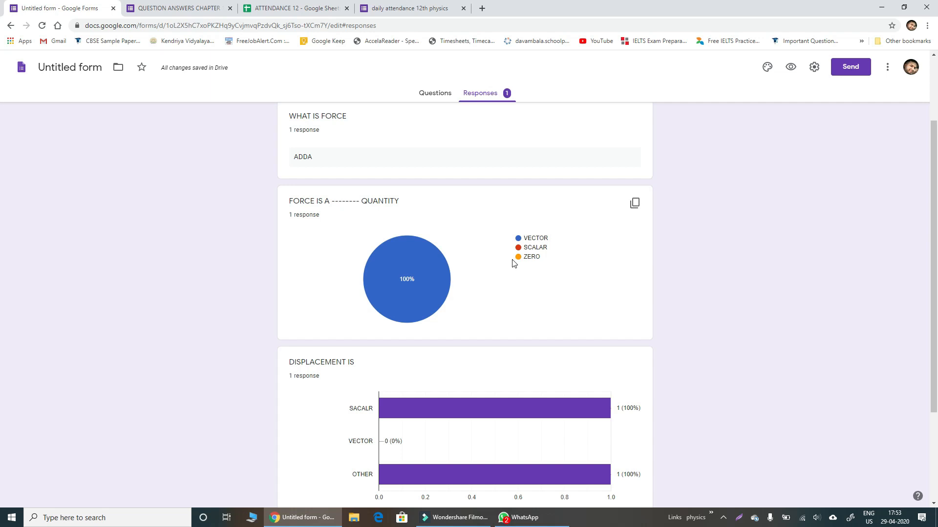
{"action": "scroll", "coordinate": [502, 291], "scroll_direction": "down", "scroll_amount": 3}
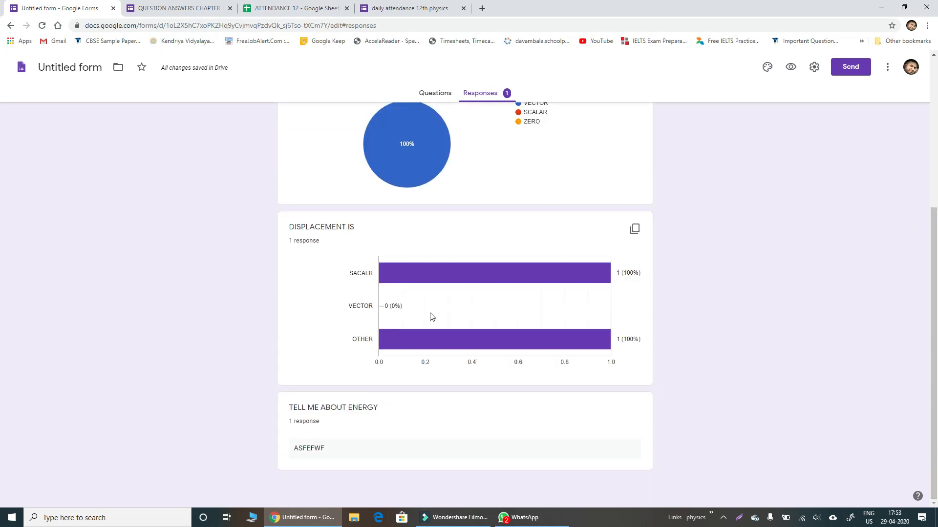
{"action": "mouse_move", "coordinate": [423, 346]}
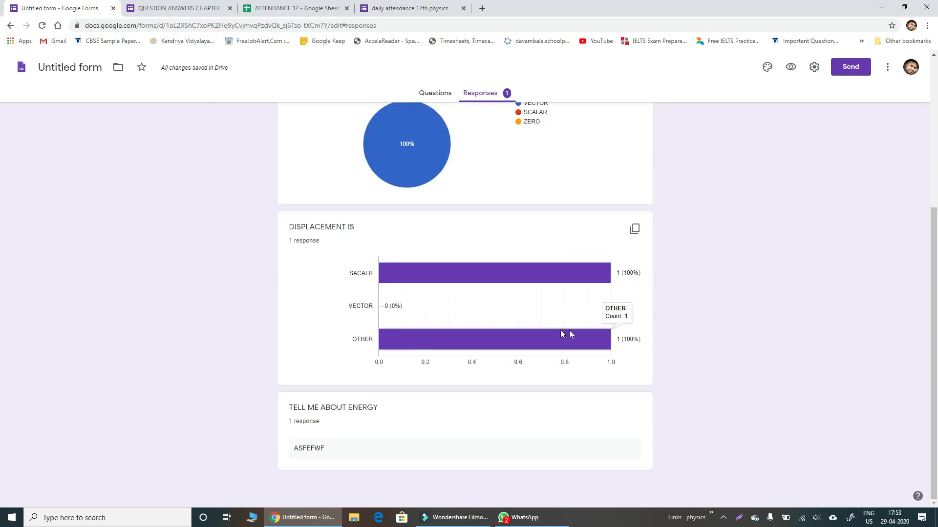
- Create a new spreadsheet named "Untitled form (Responses)" as the destination for the form's responses
{"action": "scroll", "coordinate": [498, 324], "scroll_direction": "up", "scroll_amount": 5}
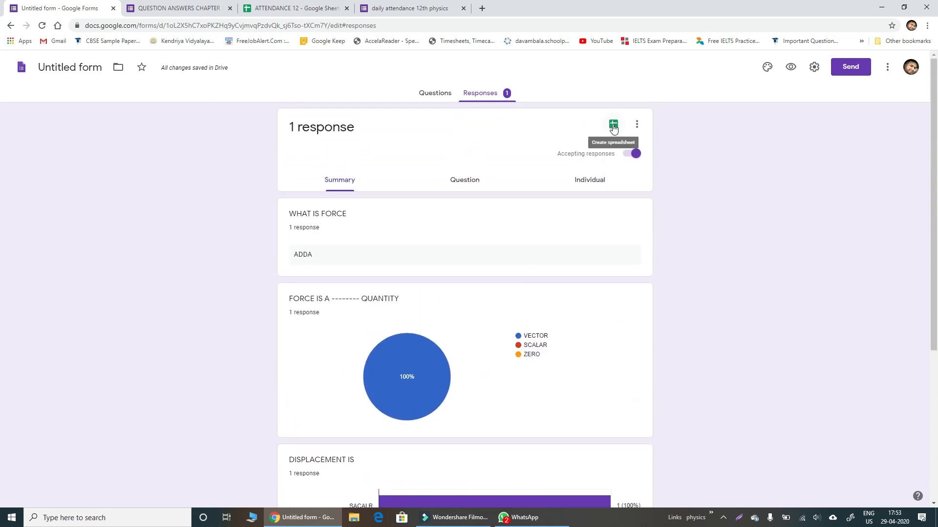
{"action": "left_click", "coordinate": [614, 128]}
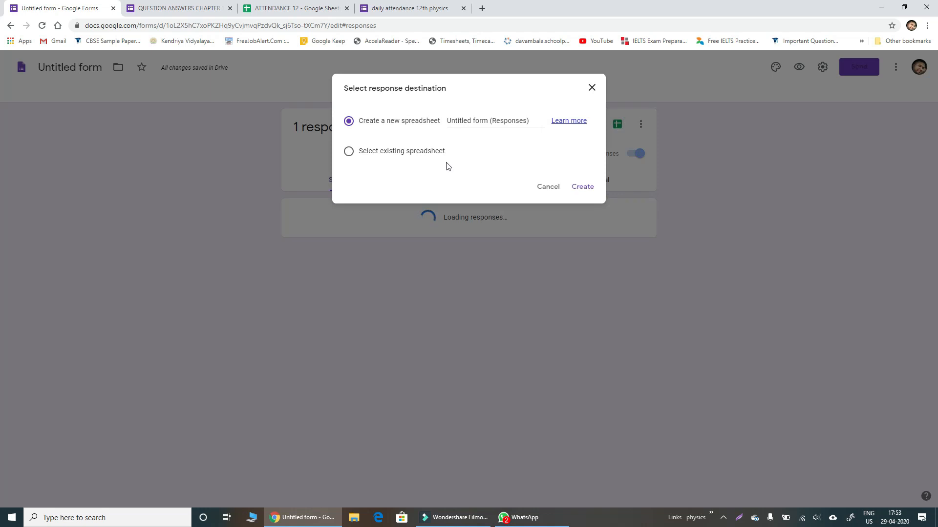
{"action": "left_click", "coordinate": [584, 187]}
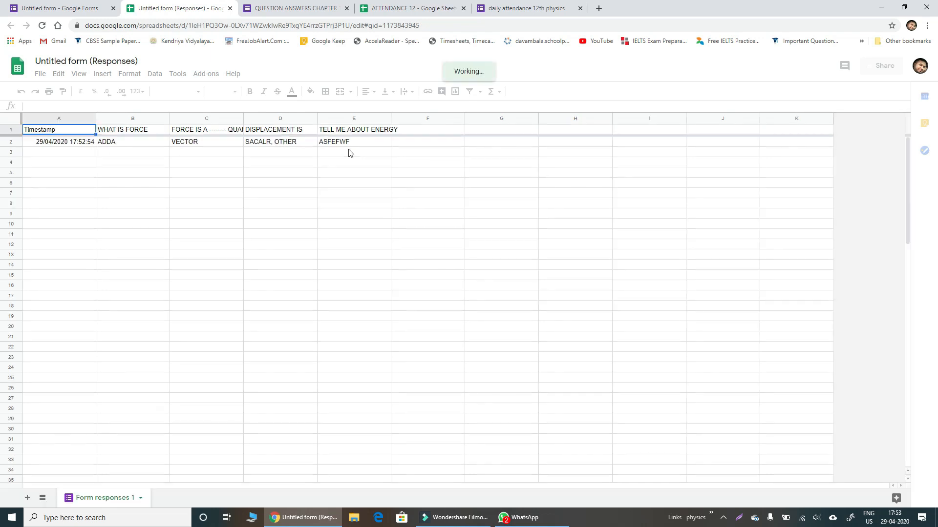
- In the form editor, add a question "NAME" directly below the form title with the Short answer type
{"action": "left_click", "coordinate": [82, 9]}
{"action": "left_click", "coordinate": [440, 97]}
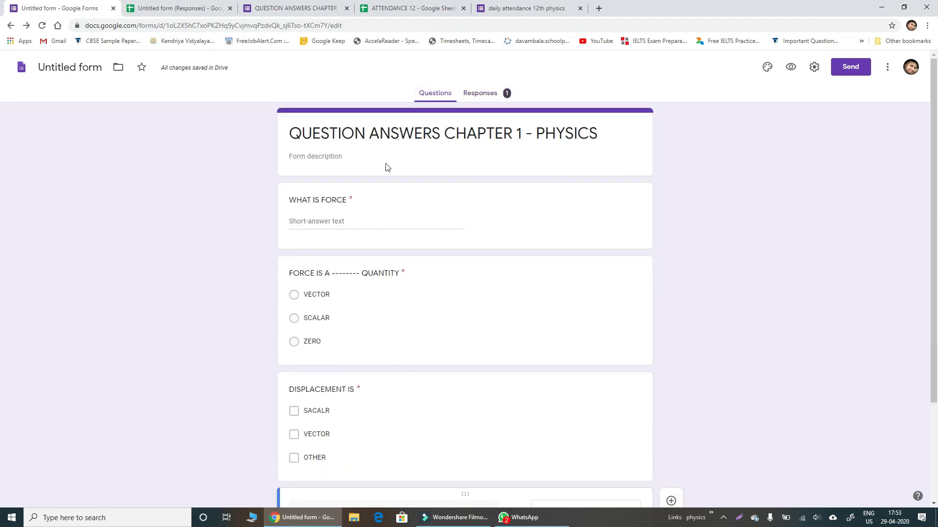
{"action": "left_click", "coordinate": [631, 144]}
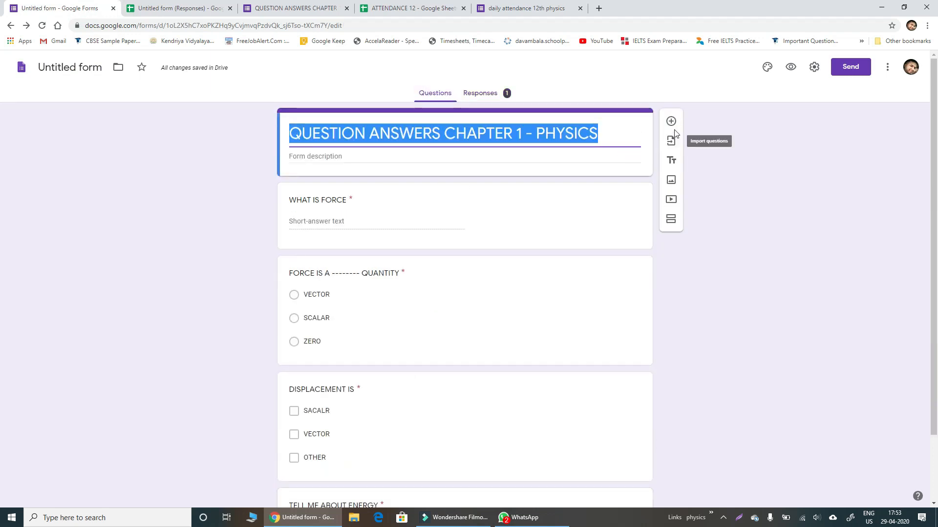
{"action": "left_click", "coordinate": [672, 121]}
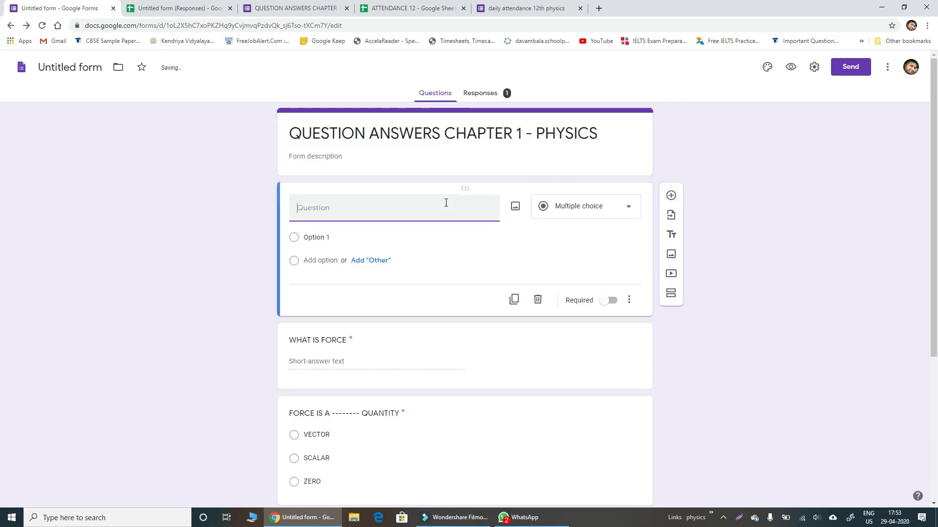
{"action": "type", "text": "NAME"}
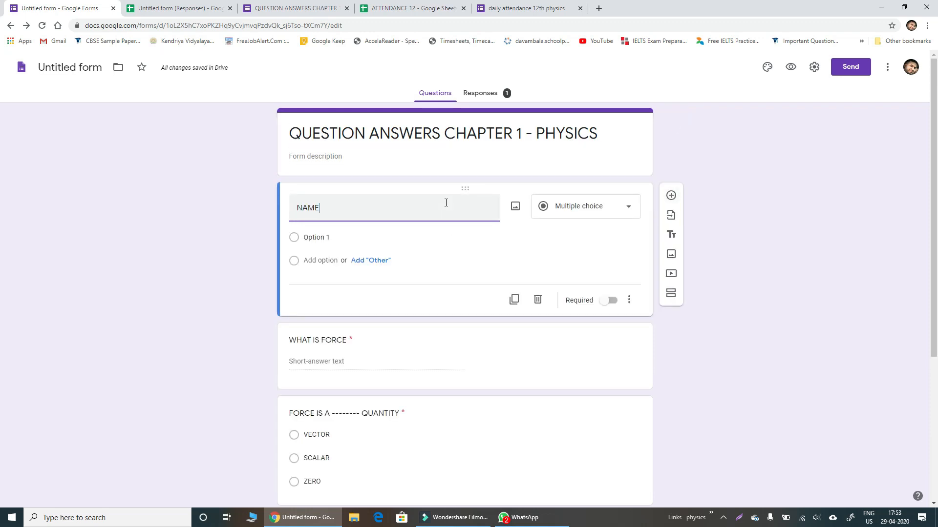
{"action": "left_click", "coordinate": [621, 210]}
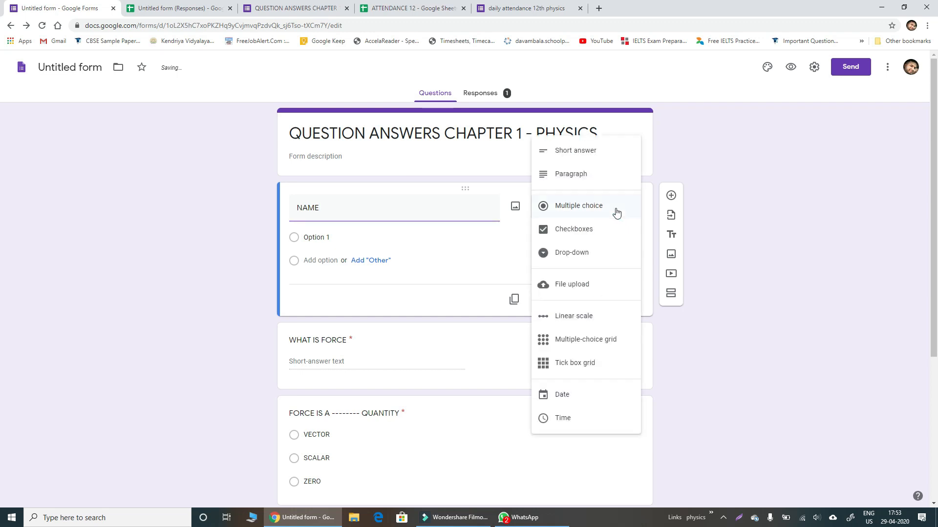
{"action": "left_click", "coordinate": [594, 153]}
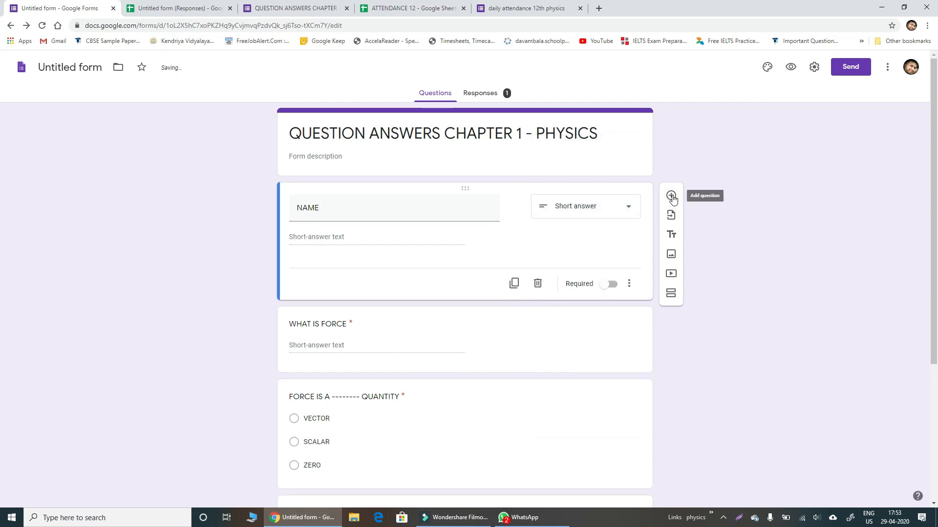
- Add a question "ROLL NUMBER" below NAME as a short answer with number validation
{"action": "left_click", "coordinate": [671, 196]}
{"action": "type", "text": "CLASS"}
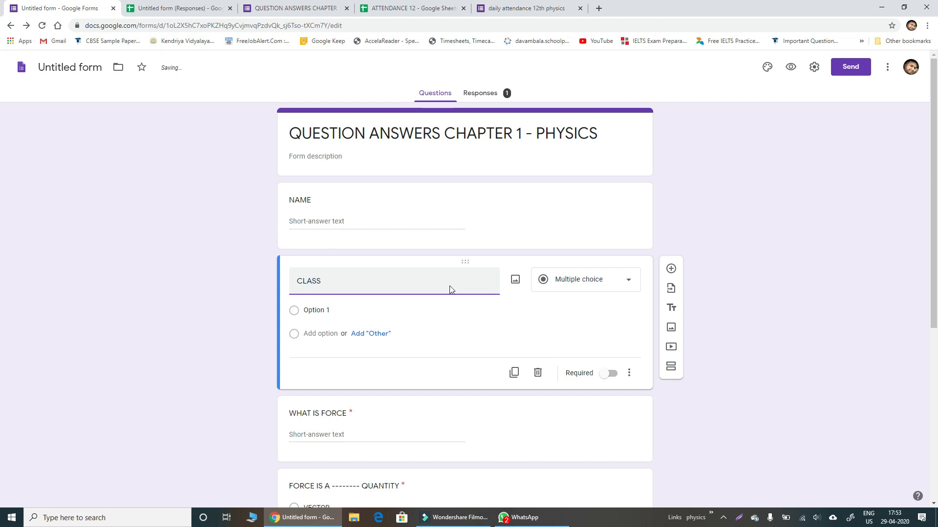
{"action": "key", "text": "BackSpace"}
{"action": "key", "text": "BackSpace"}
{"action": "type", "text": "ROLL NUMBER"}
- Make the ROLL NUMBER and NAME questions required
{"action": "left_click", "coordinate": [611, 411]}
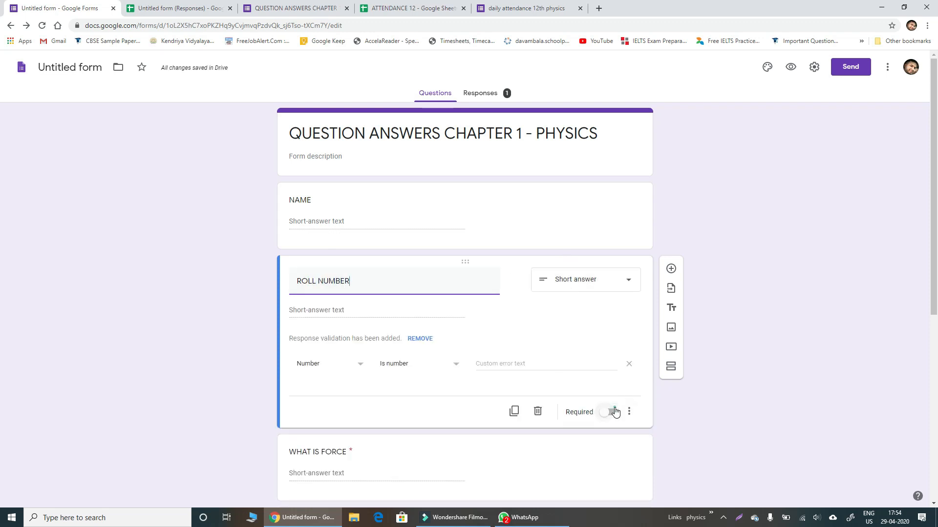
{"action": "left_click", "coordinate": [590, 224]}
{"action": "left_click", "coordinate": [611, 284]}
- Preview the form, enter a sample name, and test the roll number field with "wd" before replacing it with a numeric value
{"action": "left_click", "coordinate": [792, 69]}
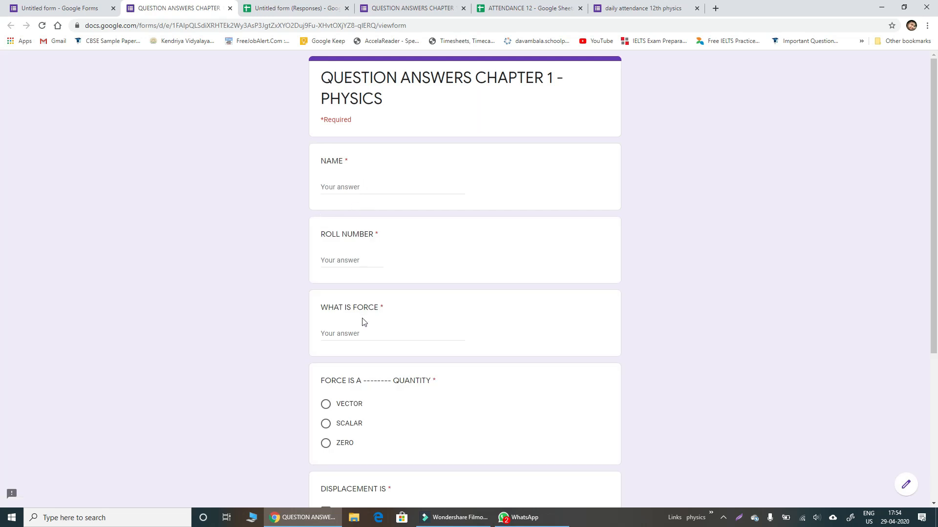
{"action": "scroll", "coordinate": [363, 321], "scroll_direction": "down", "scroll_amount": 2}
{"action": "scroll", "coordinate": [386, 244], "scroll_direction": "up", "scroll_amount": 2}
{"action": "left_click", "coordinate": [373, 188]}
{"action": "type", "text": "DA"}
{"action": "left_click", "coordinate": [364, 263]}
{"action": "type", "text": "wd"}
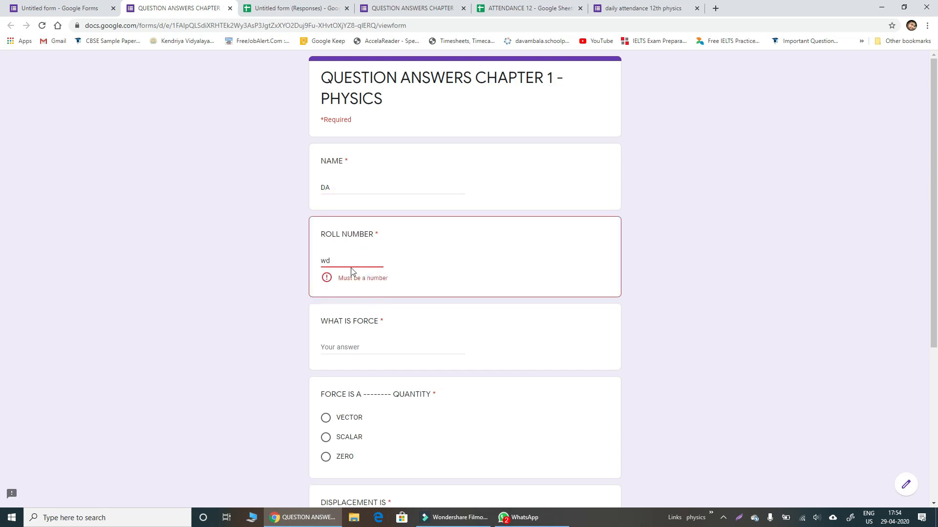
{"action": "key", "text": "BackSpace"}
{"action": "key", "text": "BackSpace"}
{"action": "type", "text": "21"}
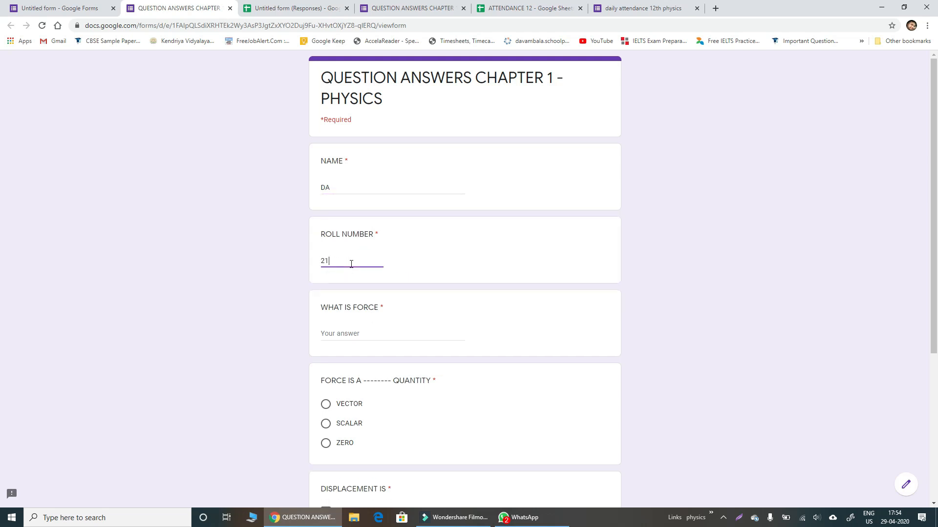
- Answer the remaining questions with asdqw, SCALAR, SACALR plus VECTOR, and wQDW, and submit the test response
{"action": "left_click", "coordinate": [351, 335]}
{"action": "type", "text": "asdqw"}
{"action": "left_click", "coordinate": [328, 420]}
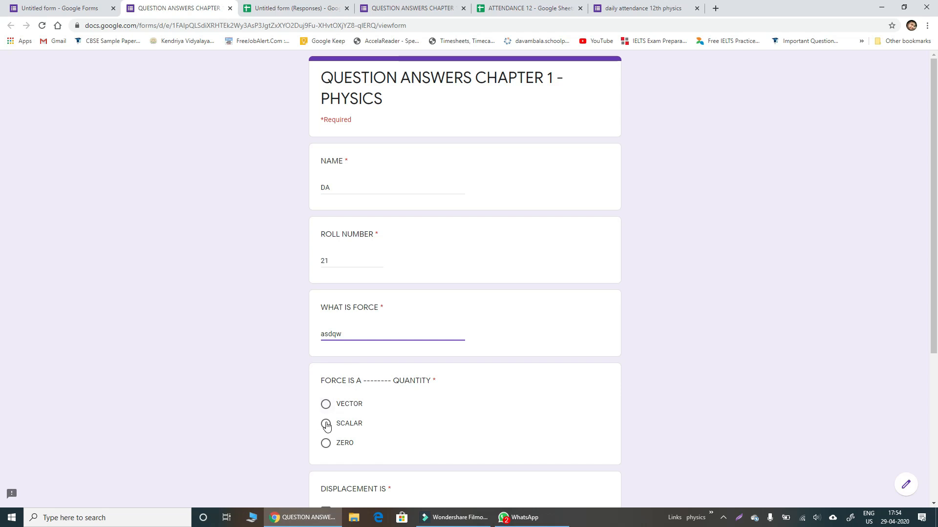
{"action": "scroll", "coordinate": [467, 372], "scroll_direction": "down", "scroll_amount": 3}
{"action": "left_click", "coordinate": [326, 366]}
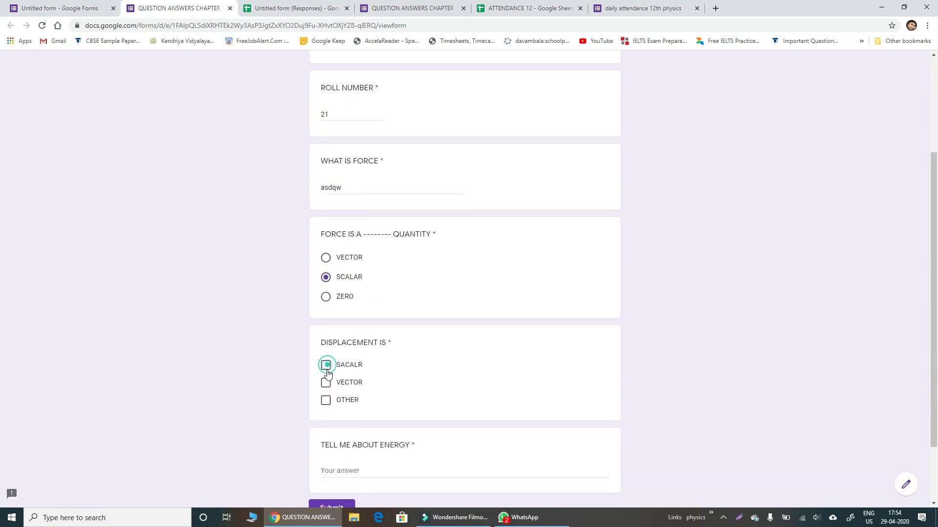
{"action": "left_click", "coordinate": [326, 383]}
{"action": "scroll", "coordinate": [415, 409], "scroll_direction": "down", "scroll_amount": 1}
{"action": "scroll", "coordinate": [428, 407], "scroll_direction": "down", "scroll_amount": 1}
{"action": "left_click", "coordinate": [373, 385]}
{"action": "type", "text": "wQDW"}
{"action": "left_click", "coordinate": [346, 426]}
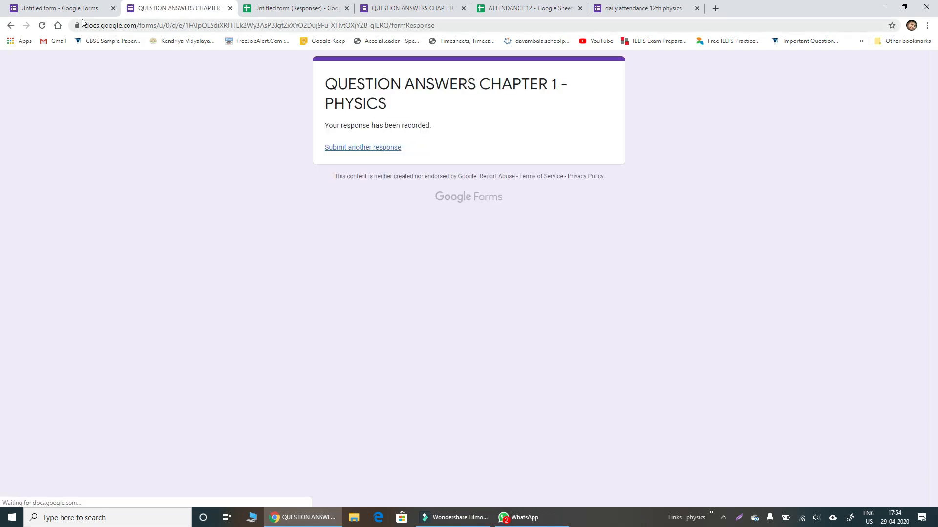
- Return to the form editor and review the updated response summary from NAME down to "TELL ME ABOUT ENERGY"
{"action": "left_click", "coordinate": [61, 8]}
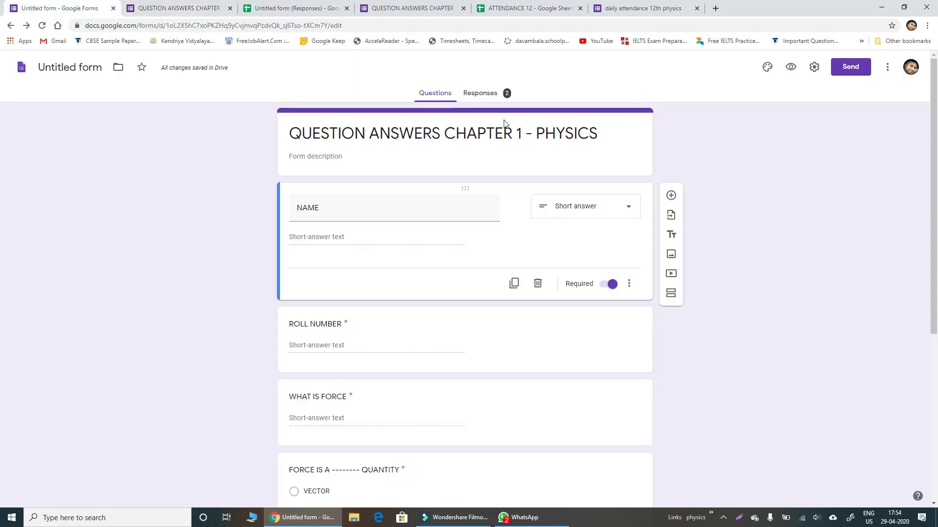
{"action": "left_click", "coordinate": [486, 94]}
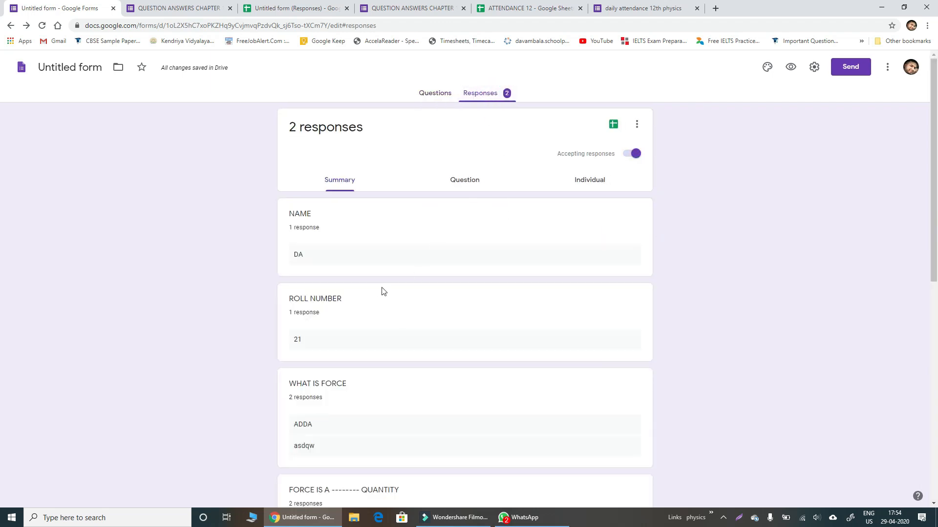
{"action": "scroll", "coordinate": [380, 310], "scroll_direction": "down", "scroll_amount": 3}
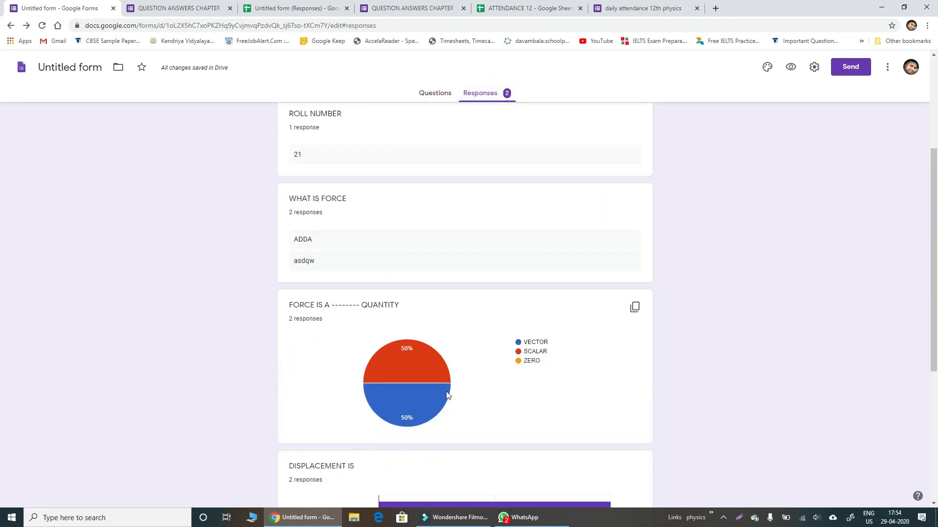
{"action": "scroll", "coordinate": [439, 386], "scroll_direction": "down", "scroll_amount": 1}
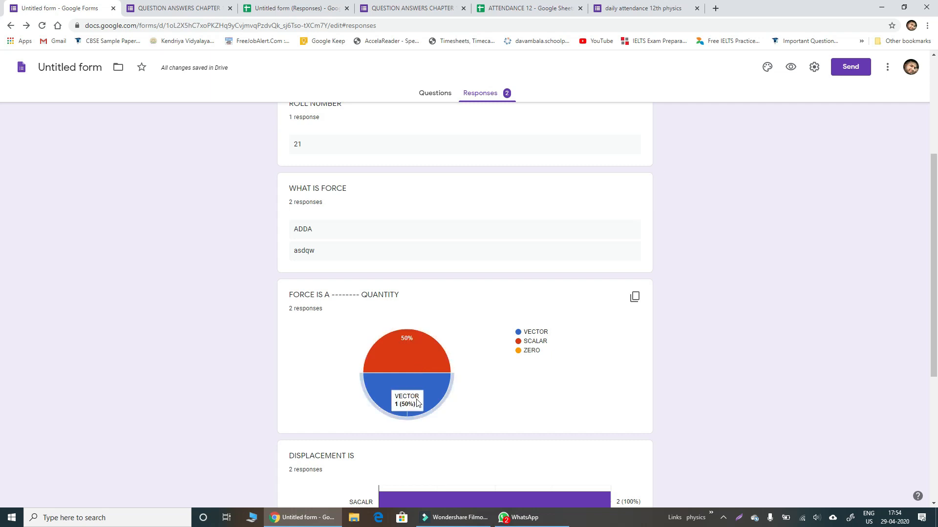
{"action": "scroll", "coordinate": [499, 385], "scroll_direction": "down", "scroll_amount": 4}
{"action": "scroll", "coordinate": [490, 399], "scroll_direction": "down", "scroll_amount": 1}
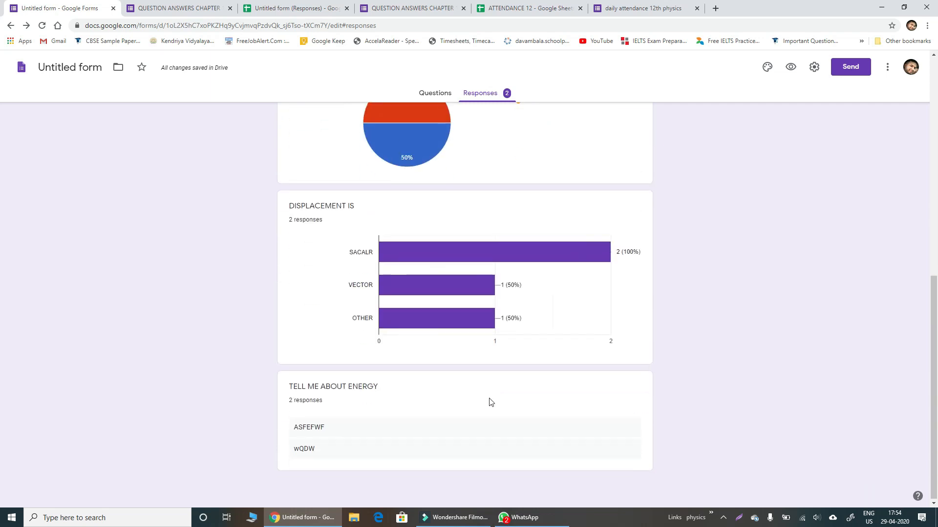
- Open the form's linked response spreadsheet to view the submitted answers
{"action": "scroll", "coordinate": [490, 395], "scroll_direction": "up", "scroll_amount": 5}
{"action": "scroll", "coordinate": [488, 390], "scroll_direction": "up", "scroll_amount": 4}
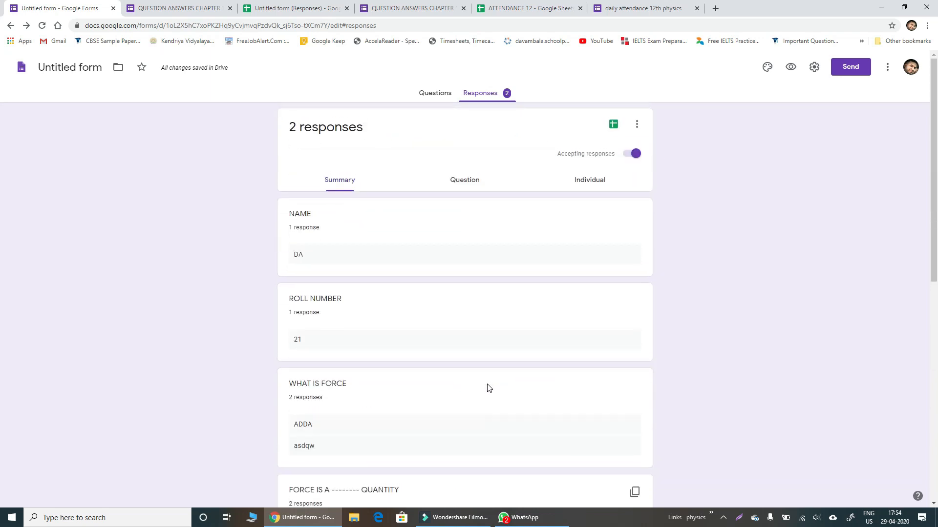
{"action": "left_click", "coordinate": [617, 125]}
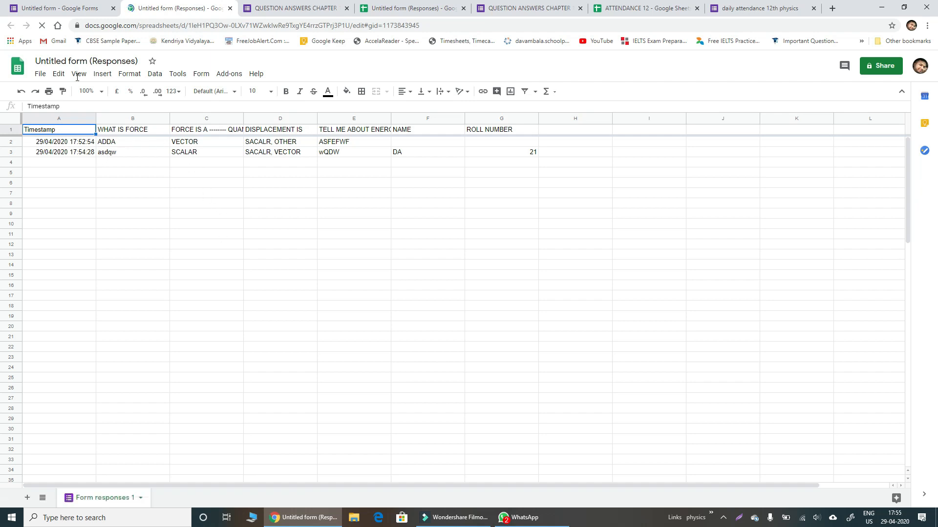
{"action": "left_click", "coordinate": [53, 9]}
{"action": "left_click", "coordinate": [208, 12]}
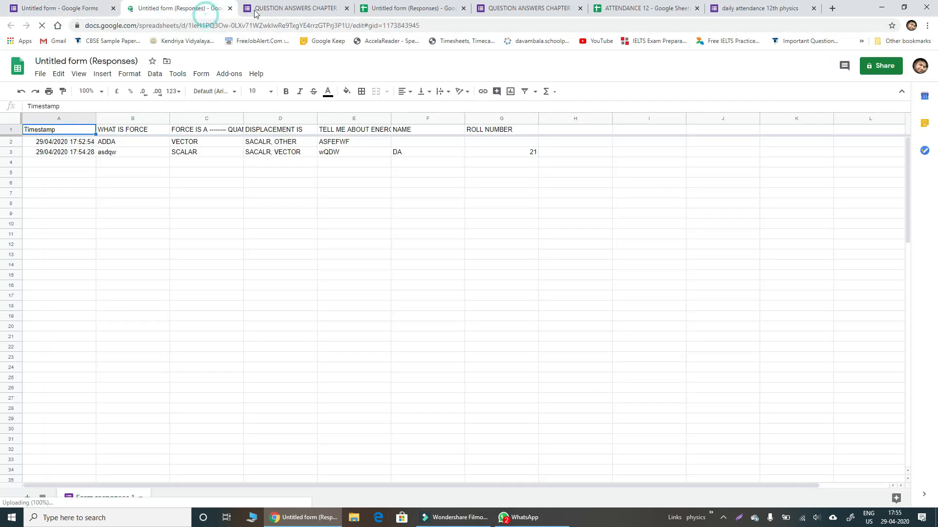
{"action": "left_click", "coordinate": [274, 9]}
{"action": "left_click", "coordinate": [430, 8]}
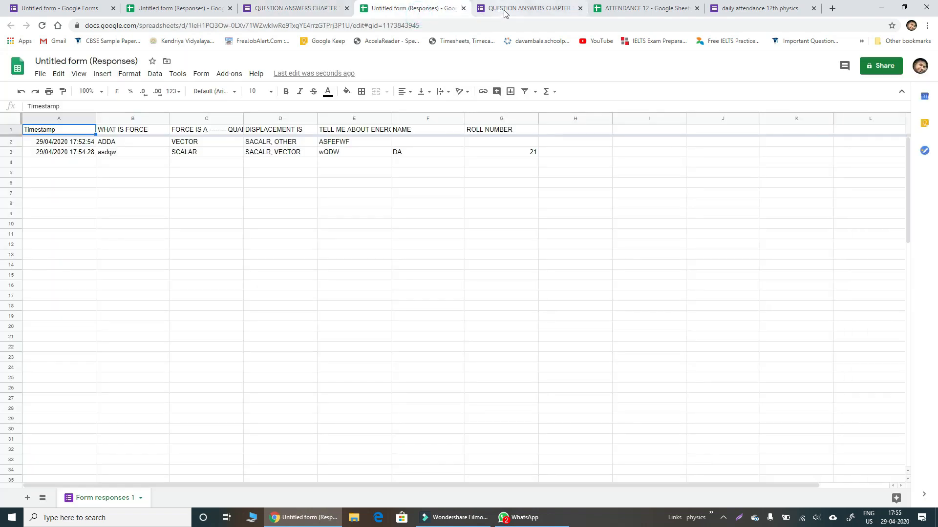
{"action": "left_click", "coordinate": [498, 11]}
{"action": "left_click", "coordinate": [411, 9]}
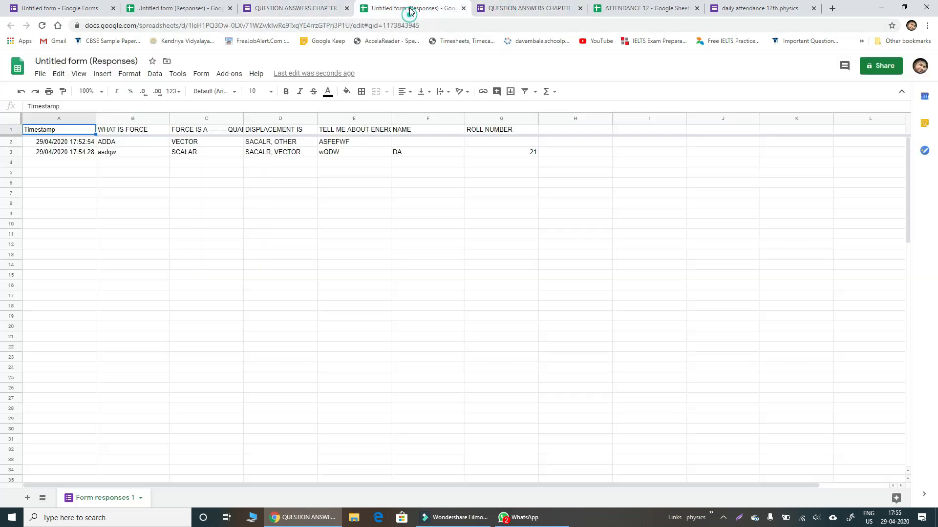
{"action": "left_click", "coordinate": [66, 10]}
{"action": "left_click", "coordinate": [163, 8]}
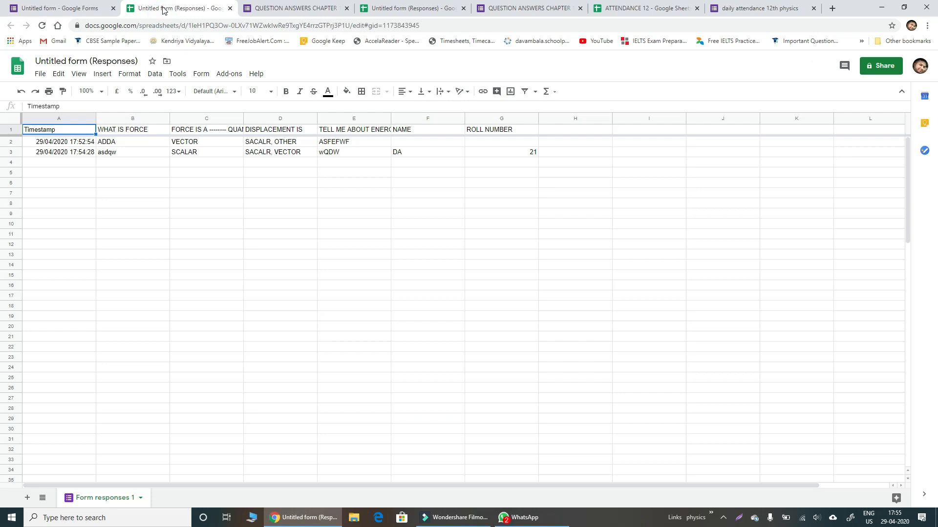
- Return to the form editor and set the form's theme colour to dark blue
{"action": "left_click", "coordinate": [69, 10]}
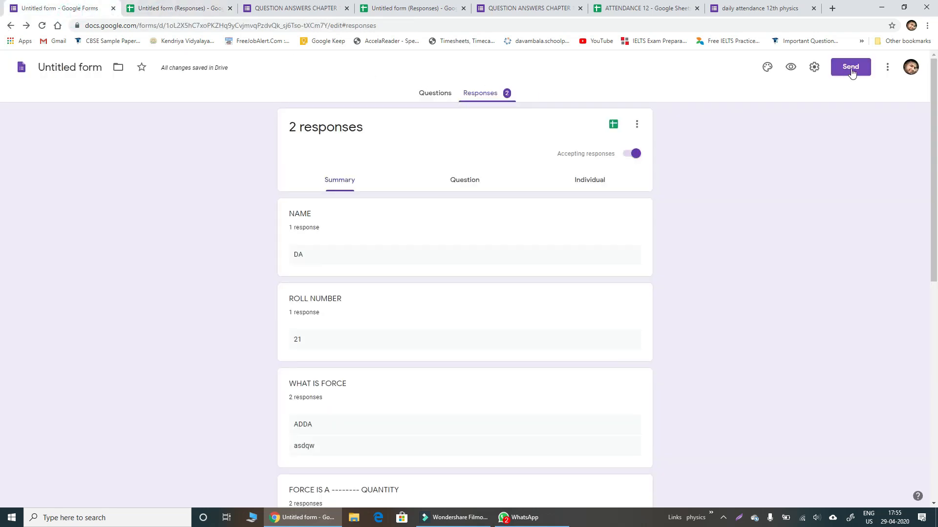
{"action": "left_click", "coordinate": [765, 69]}
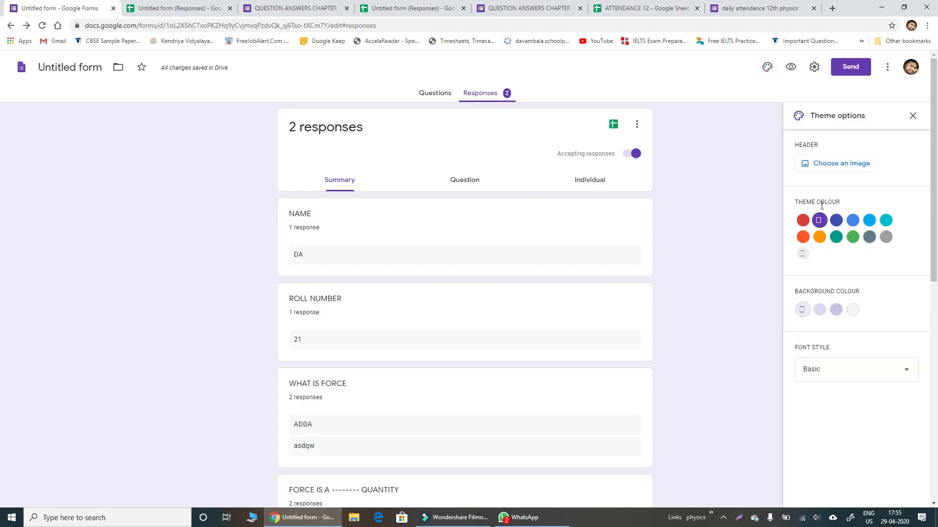
{"action": "left_click", "coordinate": [836, 220]}
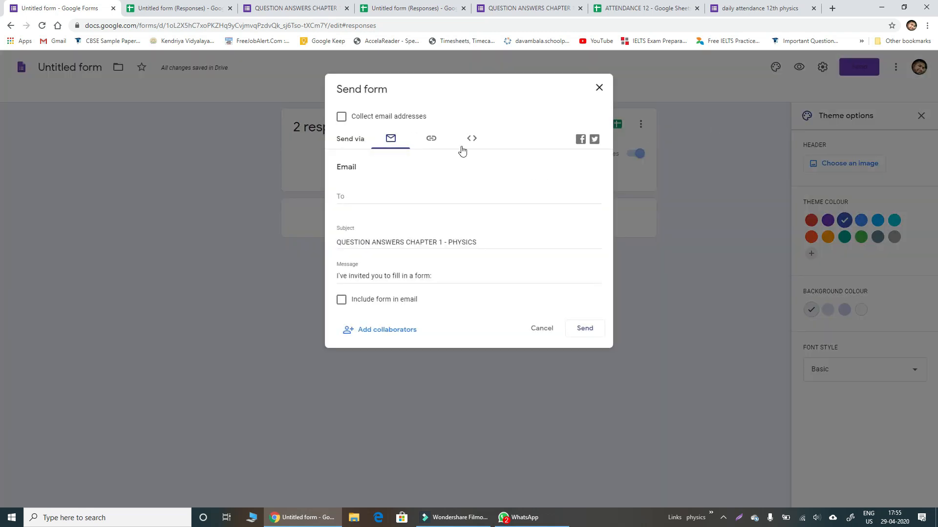
- Choose to send the QUESTION ANSWERS CHAPTER 1 - PHYSICS form by link and copy its full, unshortened URL
{"action": "left_click", "coordinate": [431, 140]}
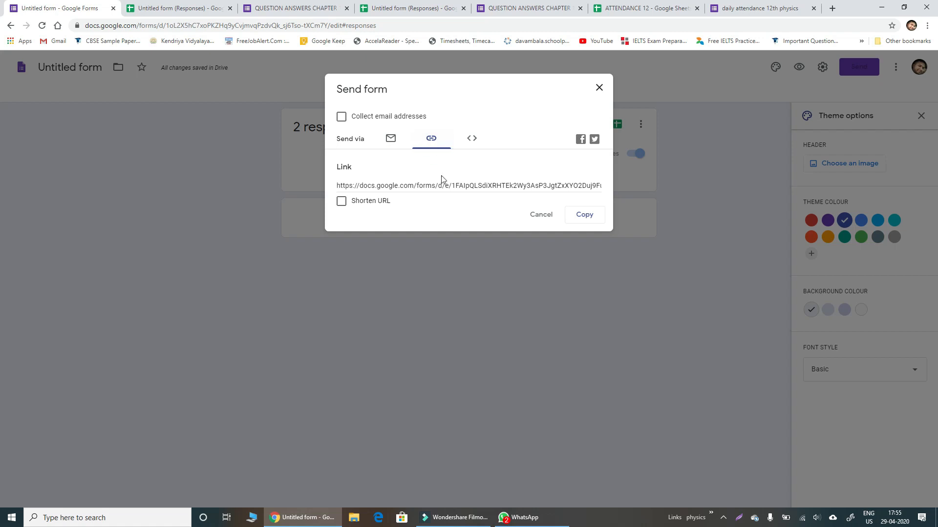
{"action": "left_click", "coordinate": [595, 220]}
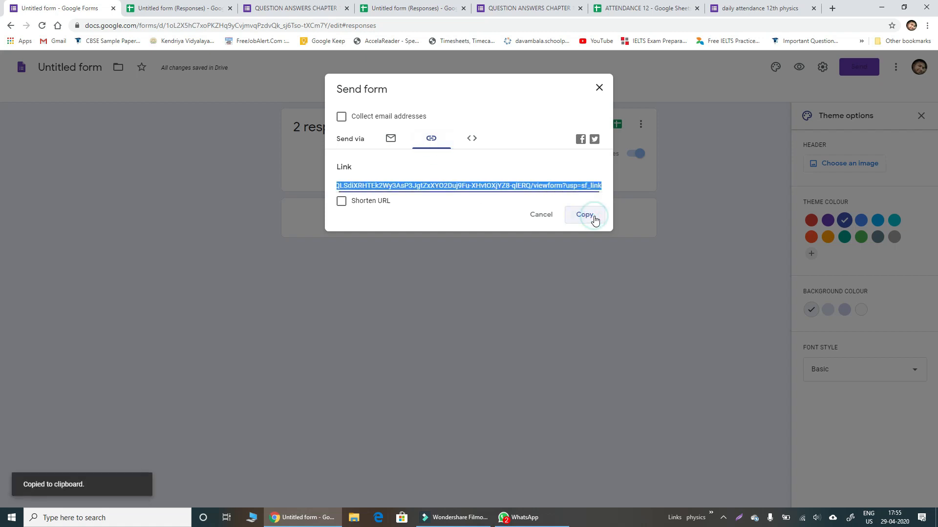
- Open web.whatsapp.com in a new browser tab to share the copied form link
{"action": "mouse_move", "coordinate": [532, 521]}
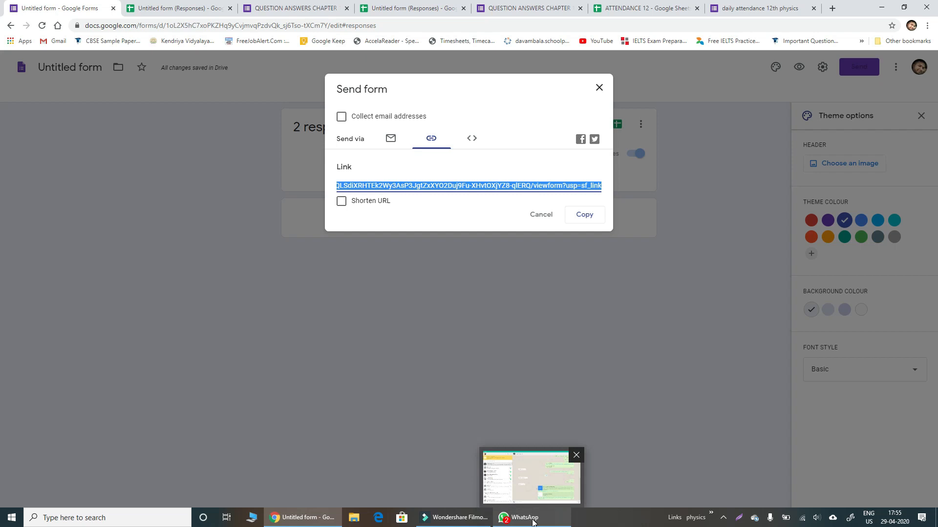
{"action": "left_click", "coordinate": [832, 8]}
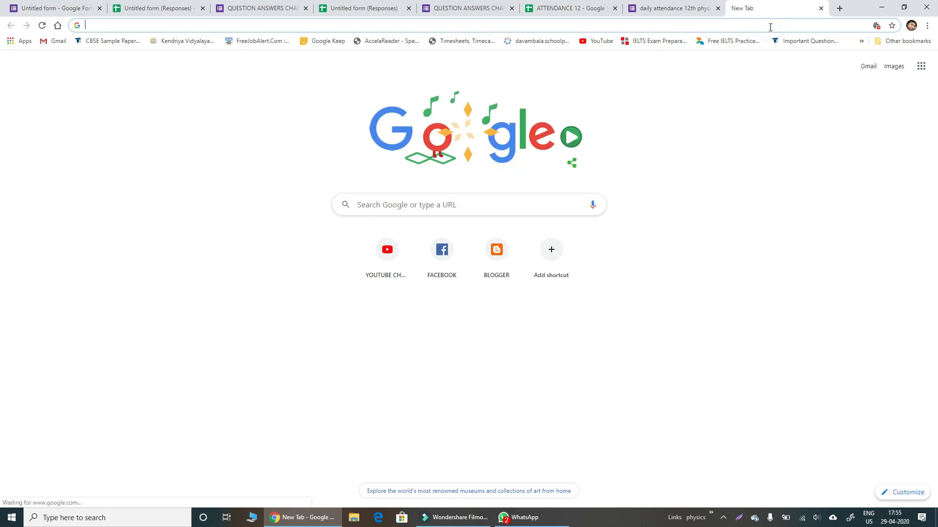
{"action": "type", "text": "we"}
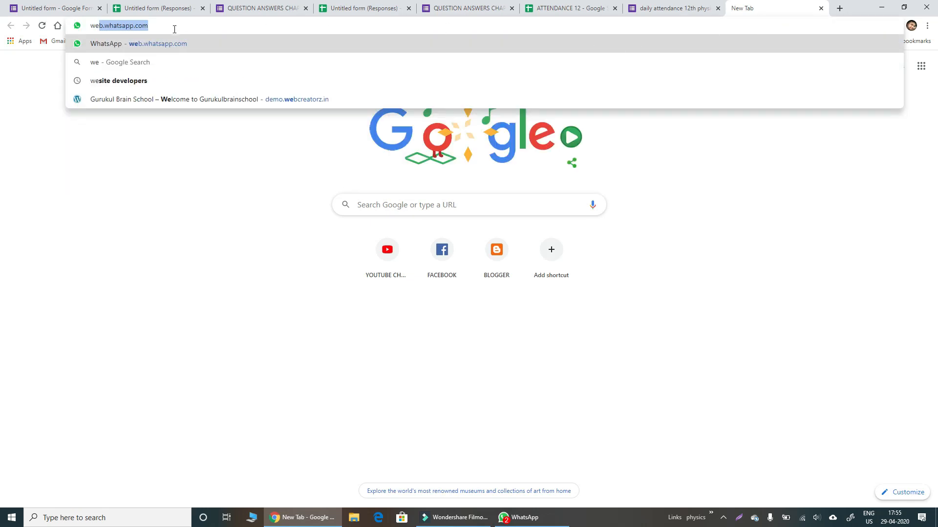
{"action": "key", "text": "Right"}
{"action": "key", "text": "Return"}
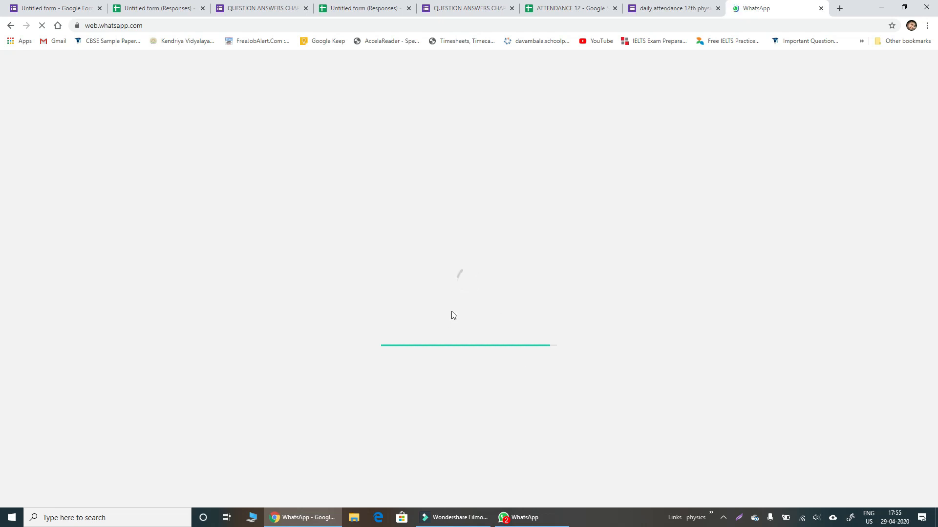
- Check the chat holding the shared attendance form link in the WhatsApp desktop app, and return to WhatsApp Web in the browser
{"action": "left_click", "coordinate": [672, 9]}
{"action": "left_click", "coordinate": [744, 9]}
{"action": "left_click", "coordinate": [538, 518]}
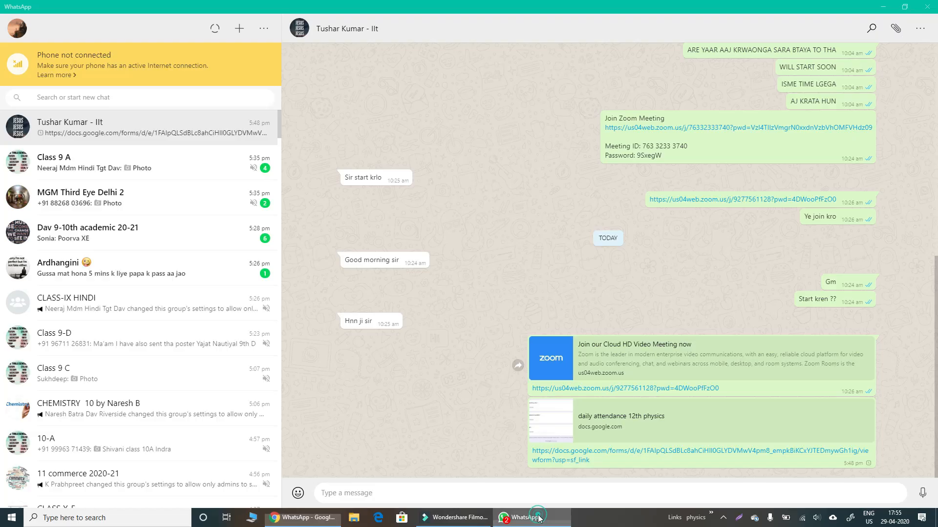
{"action": "left_click", "coordinate": [539, 518]}
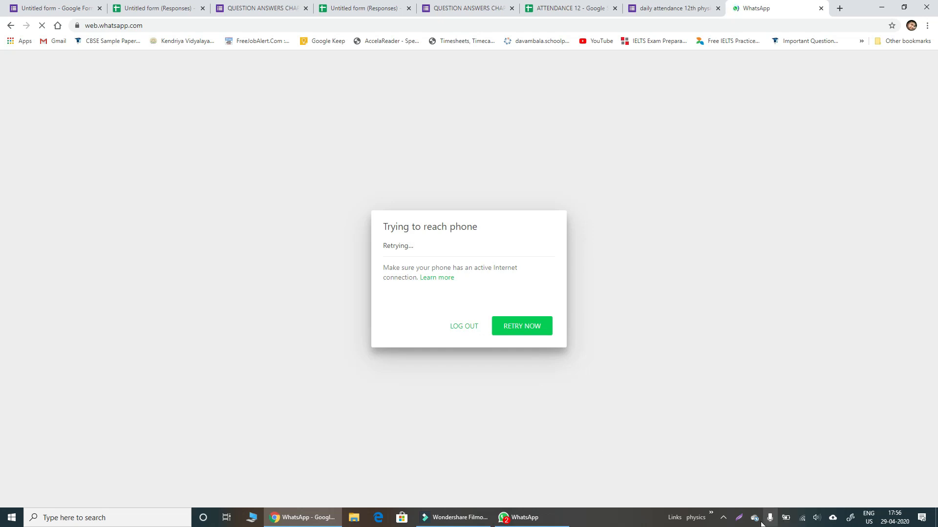
{"action": "left_click", "coordinate": [723, 519]}
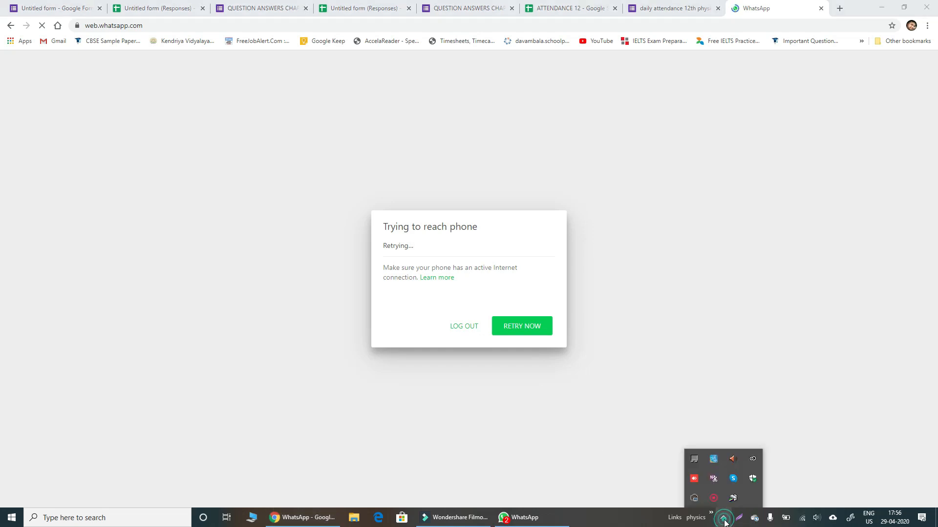
{"action": "right_click", "coordinate": [719, 494]}
{"action": "left_click", "coordinate": [727, 504]}
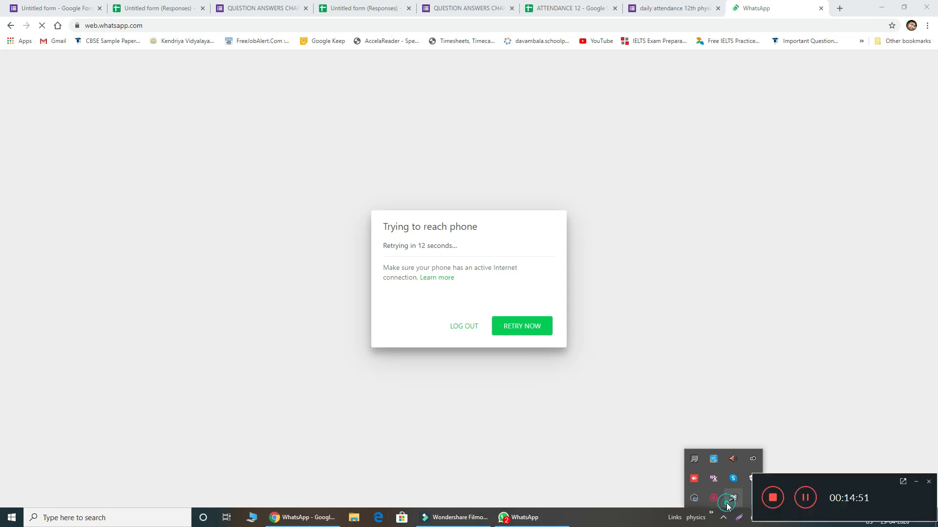